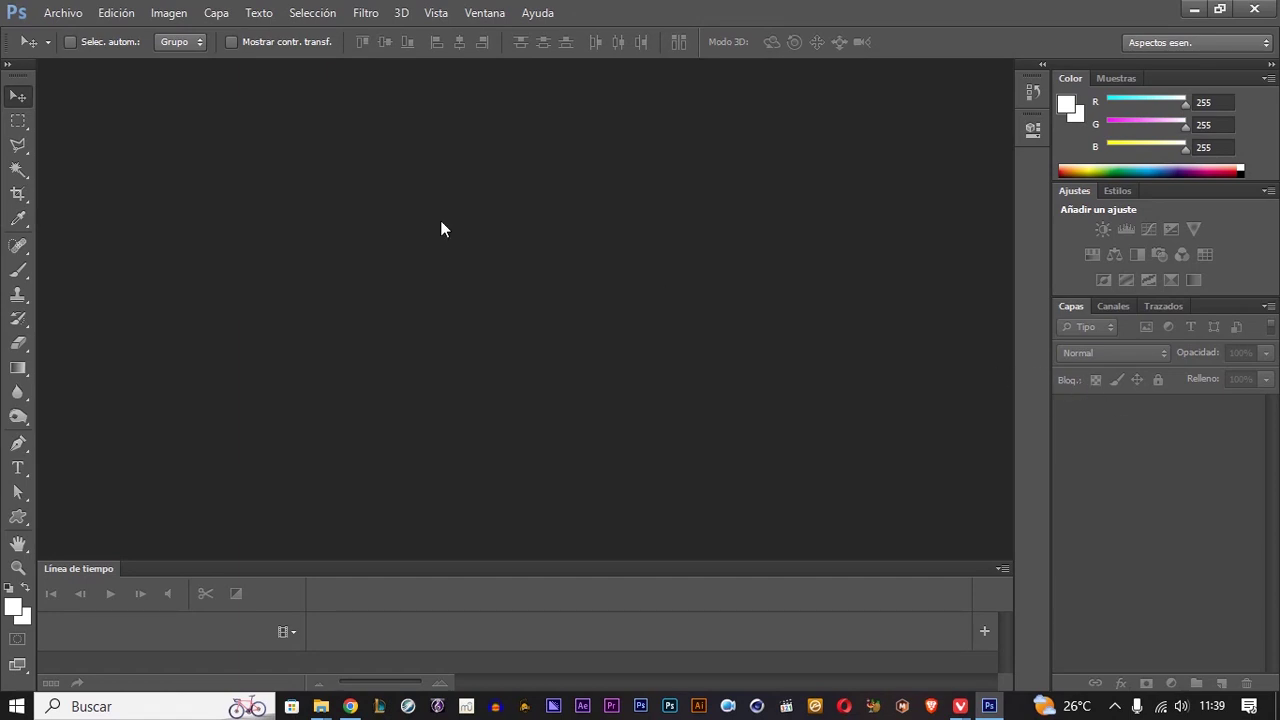
# - Open the New dialog on the 1920 × 1080 px preset, 300 px/cm, transparent background
pyautogui.click(83, 14)
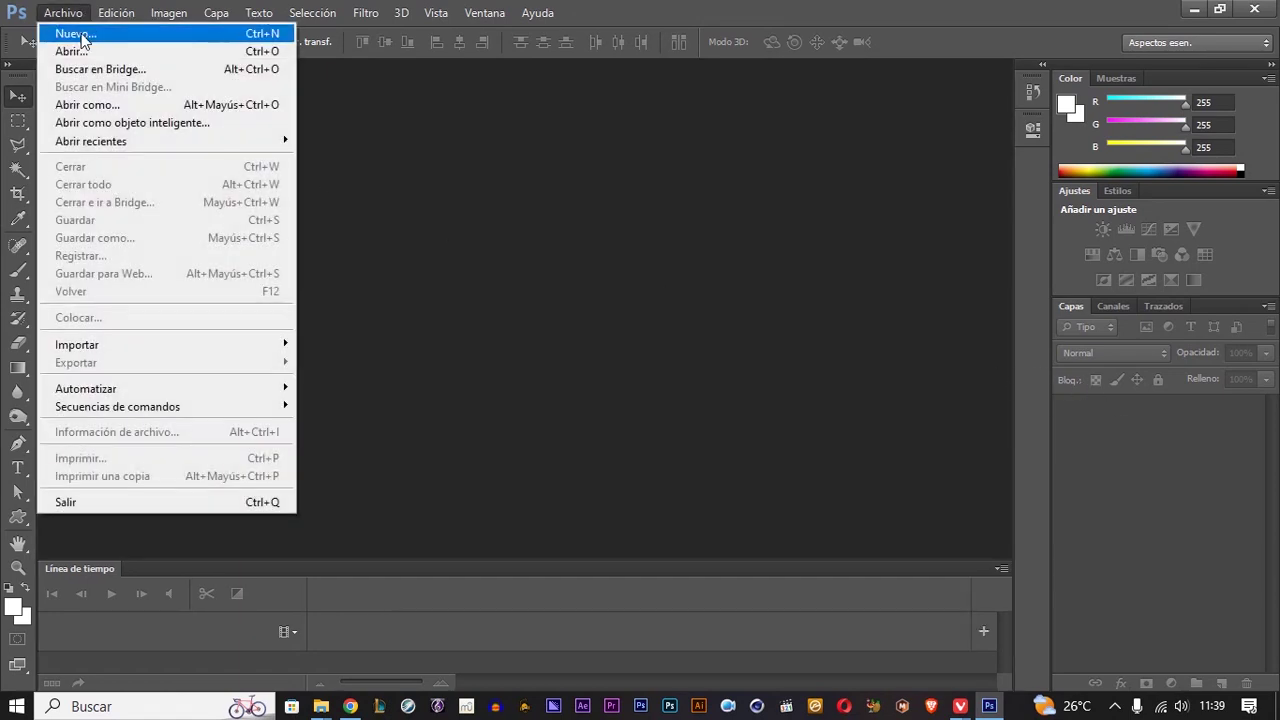
pyautogui.click(75, 34)
pyautogui.click(757, 197)
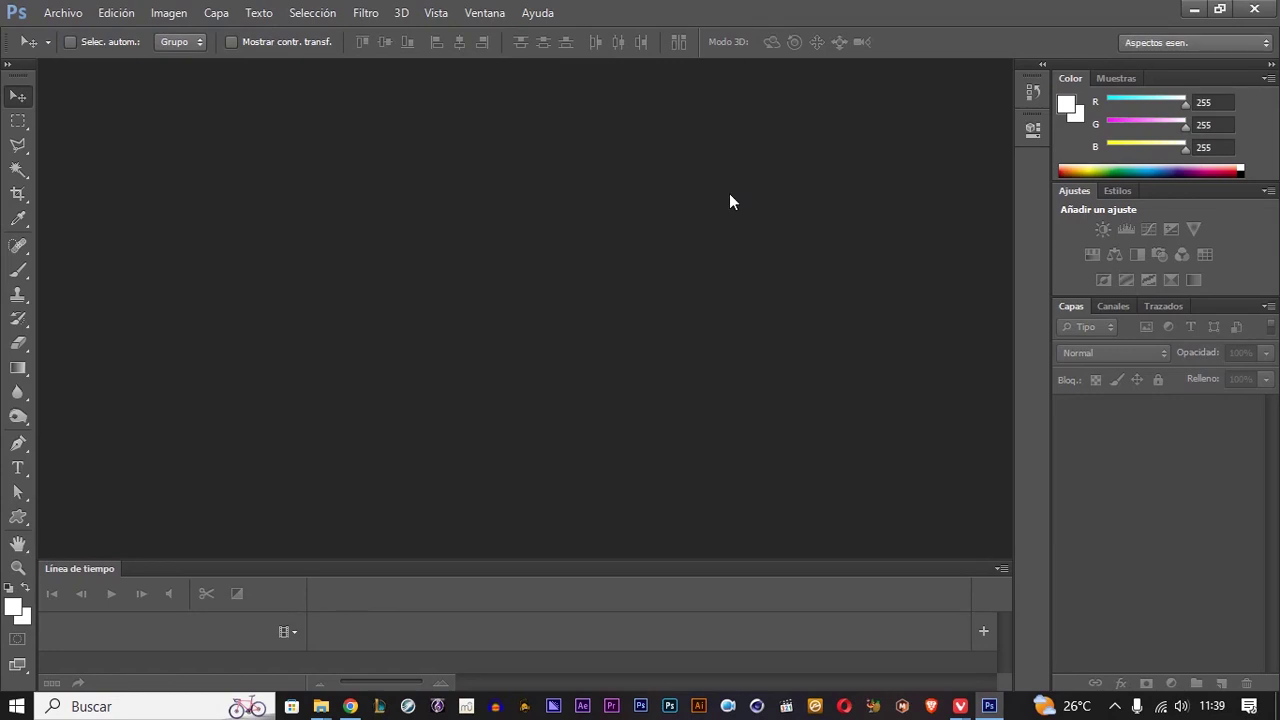
pyautogui.hotkey('ctrl', 'n')
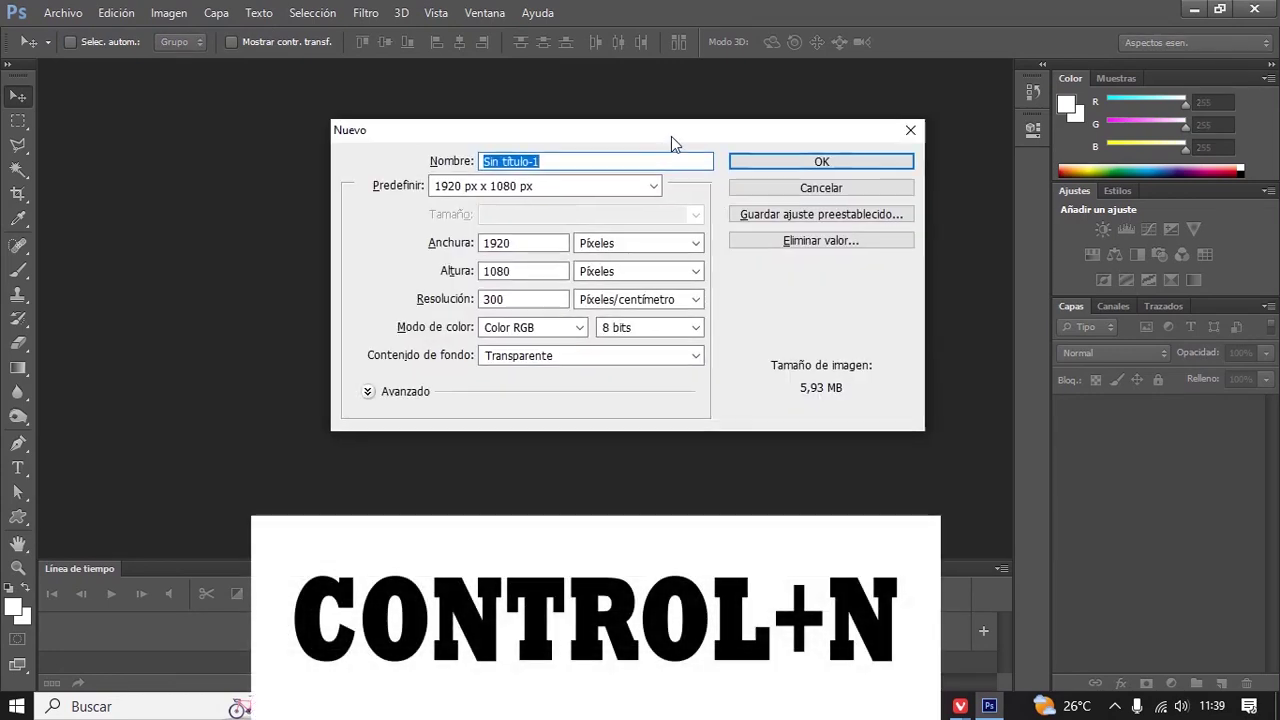
pyautogui.moveTo(684, 134); pyautogui.dragTo(632, 125)
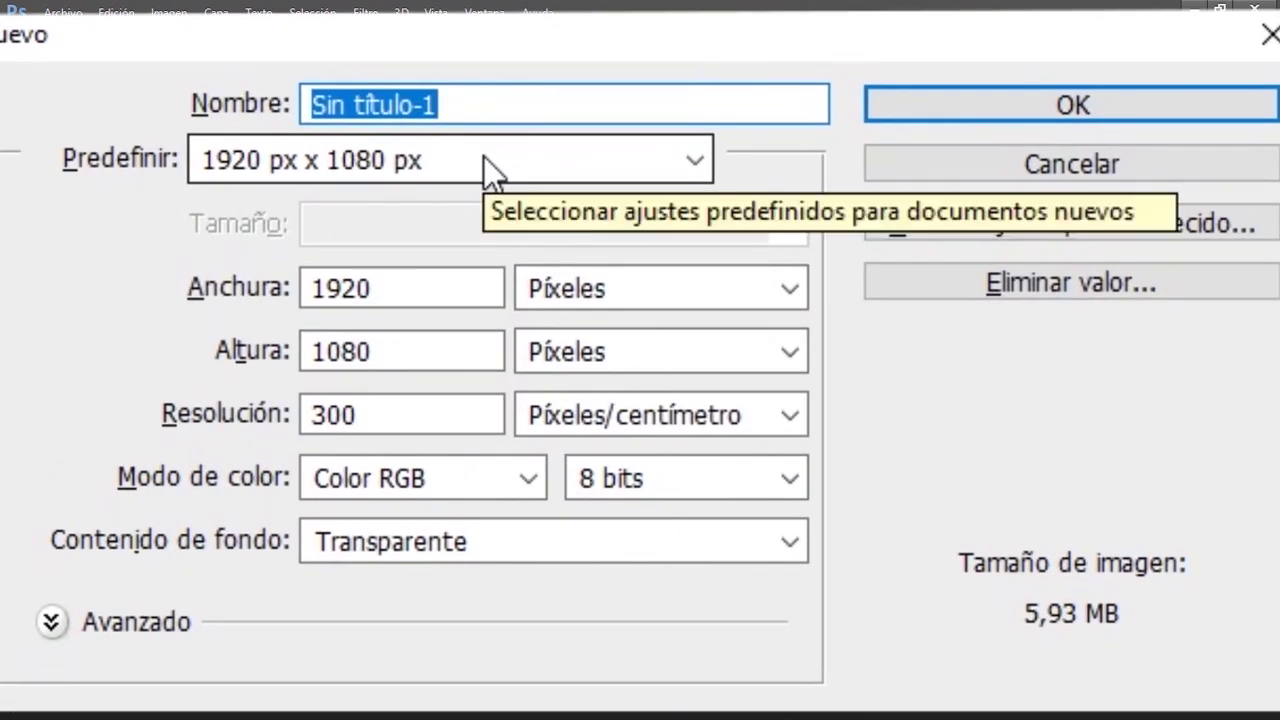
pyautogui.click(484, 160)
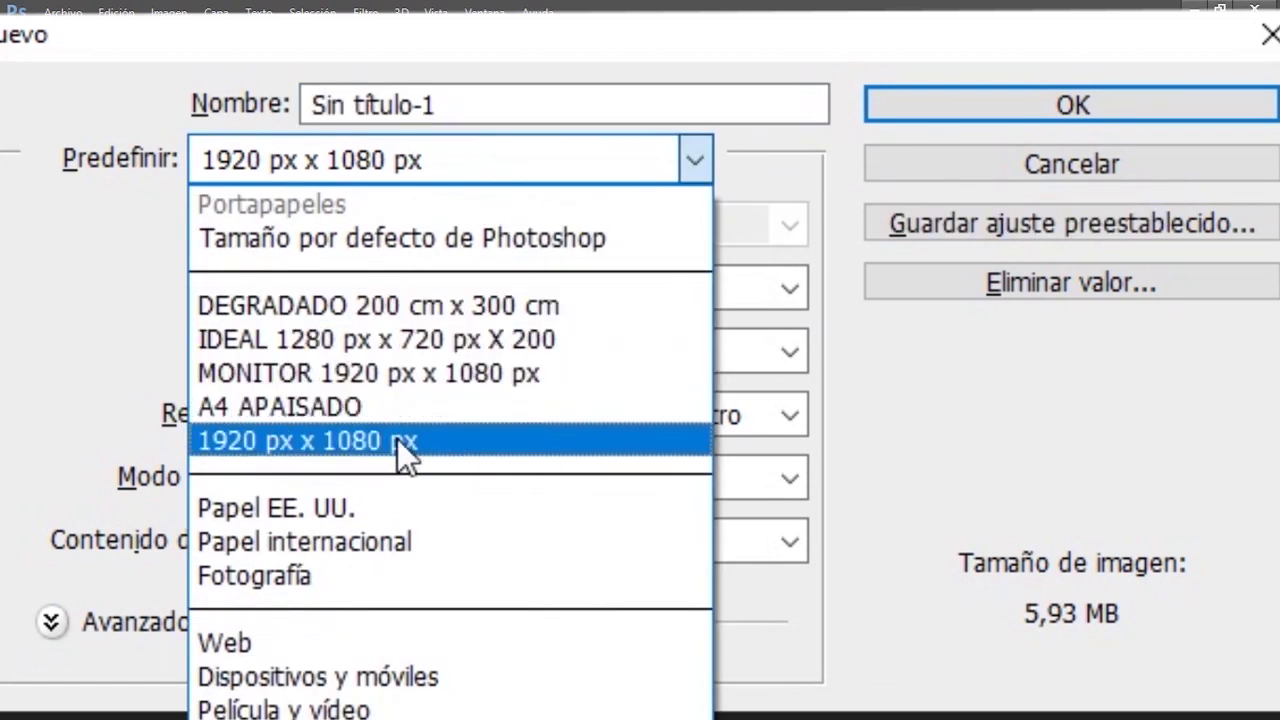
pyautogui.click(941, 380)
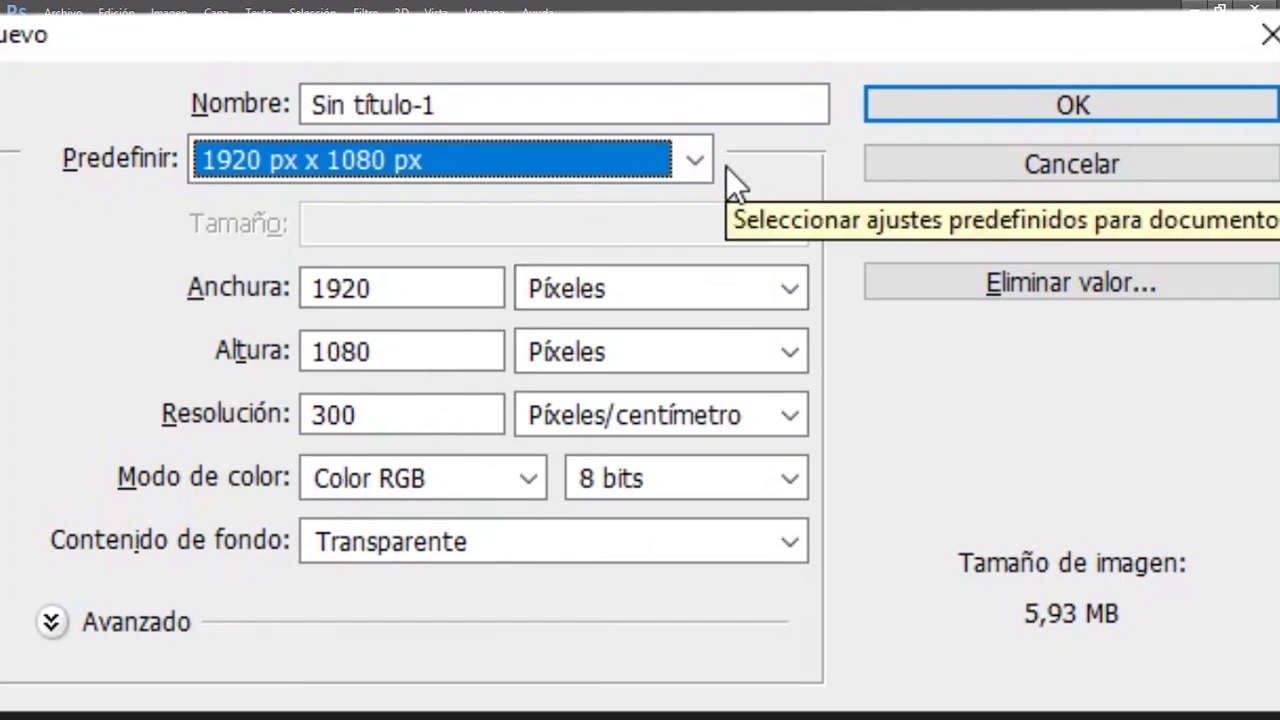
# - Create a 400 × 400 px transparent test document, keeping pixel units
pyautogui.doubleClick(326, 287)
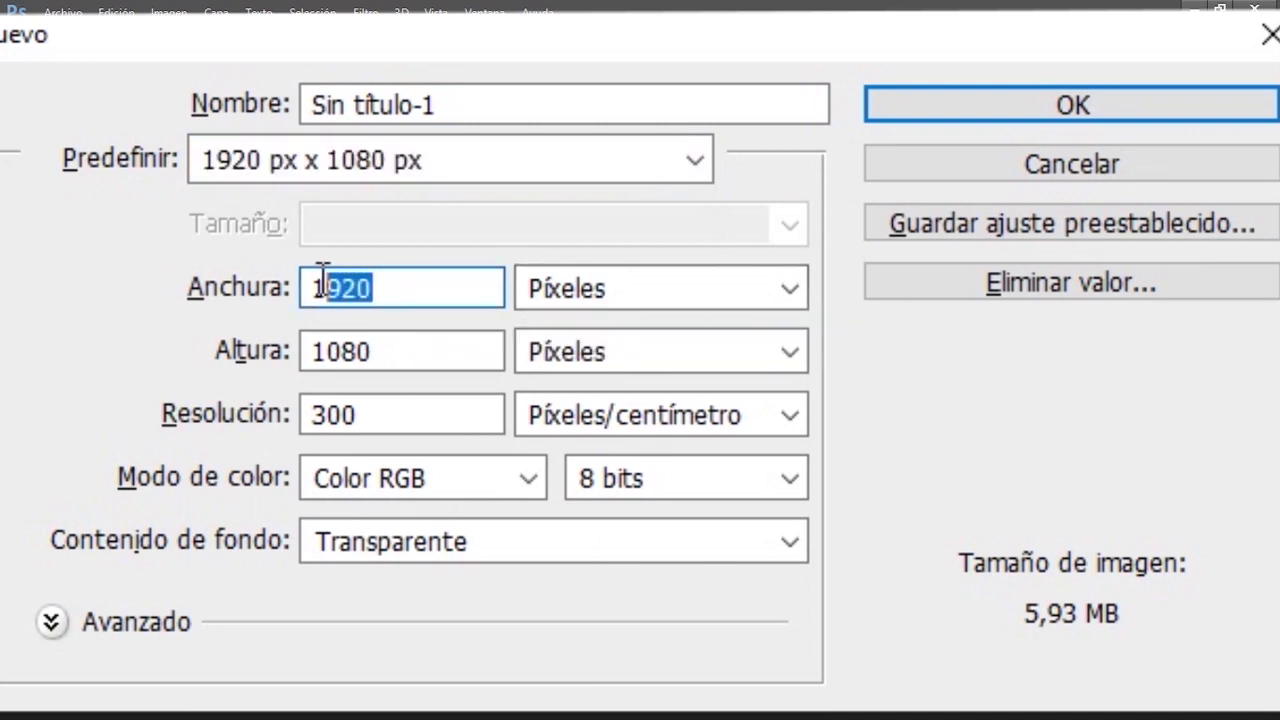
pyautogui.write('40')
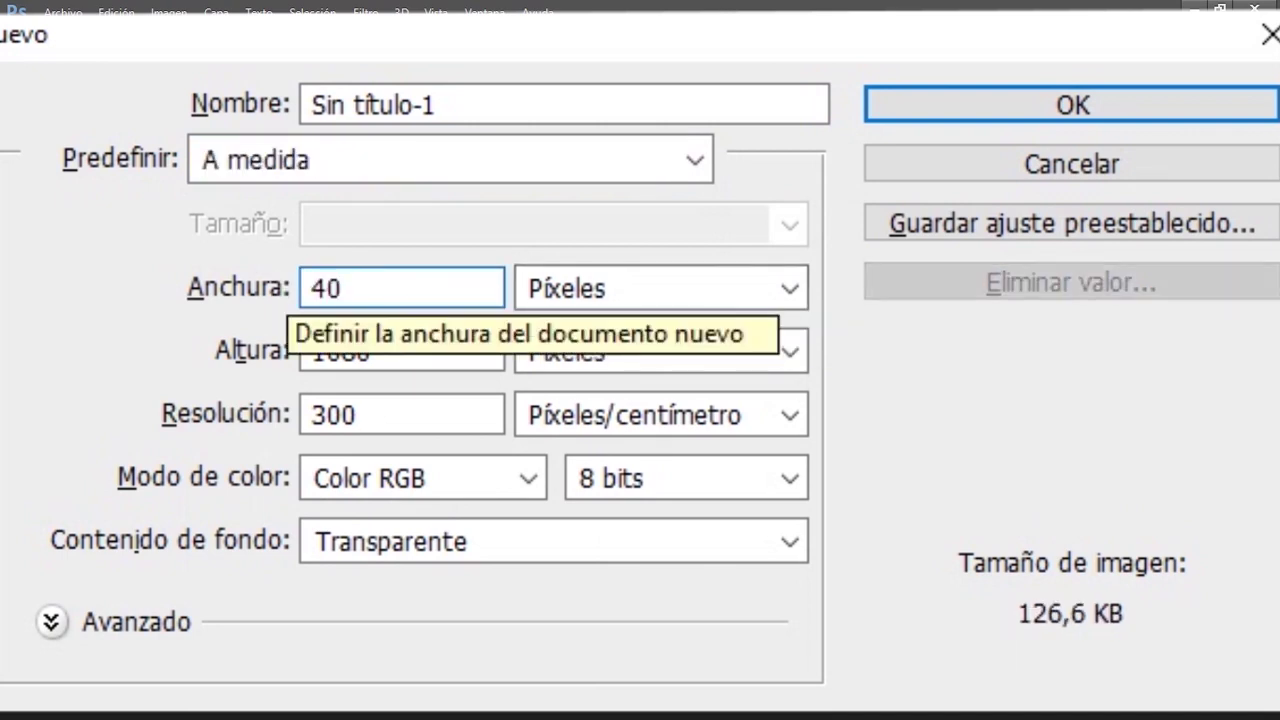
pyautogui.write('0')
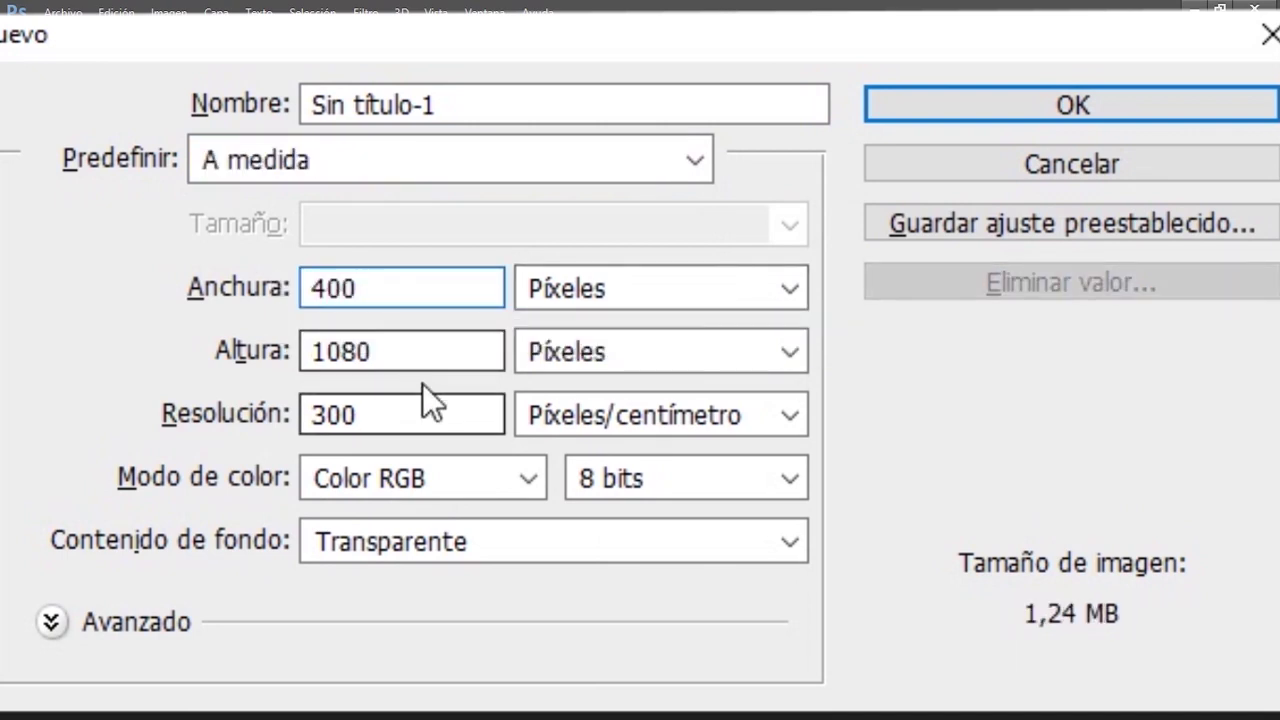
pyautogui.doubleClick(394, 349)
pyautogui.write('400')
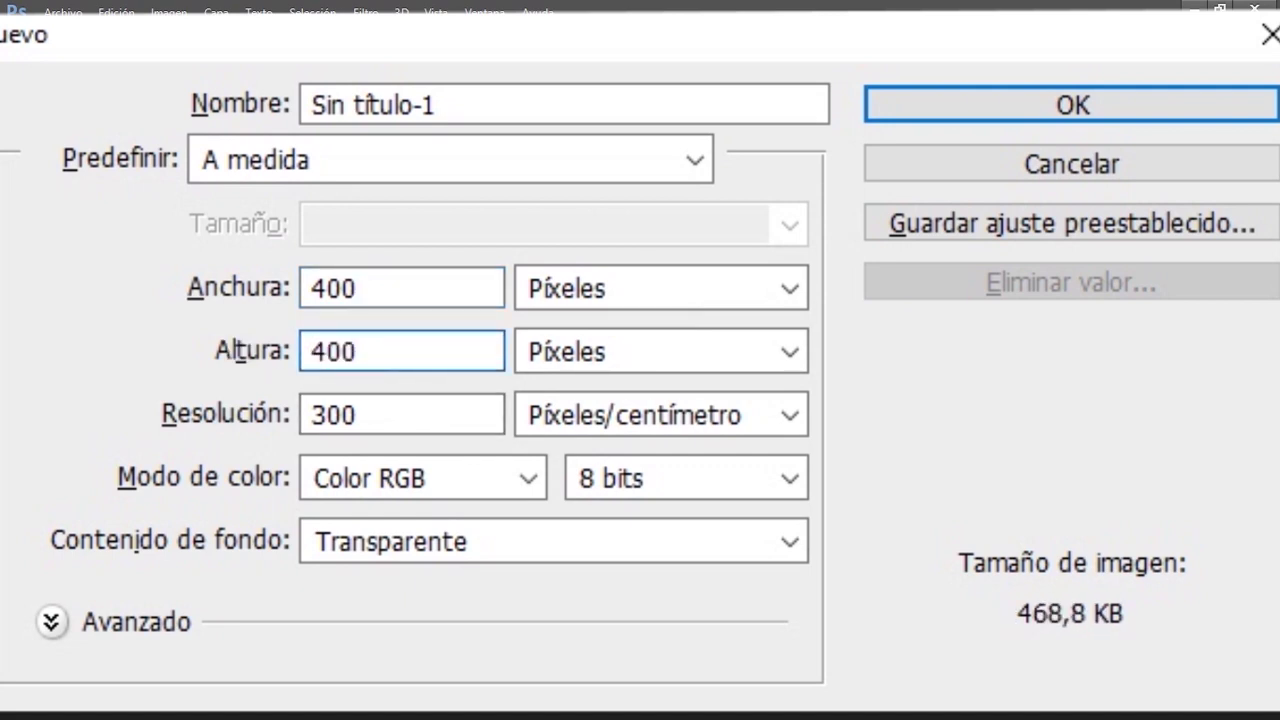
pyautogui.click(585, 291)
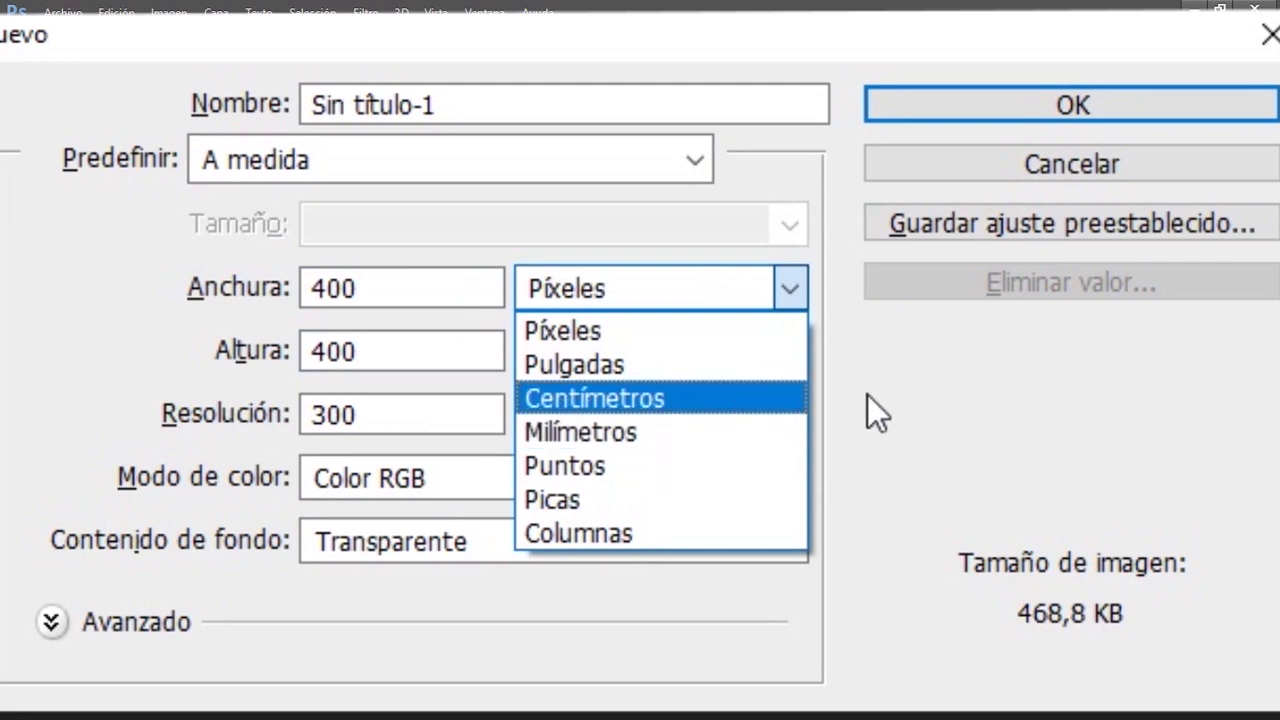
pyautogui.click(800, 320)
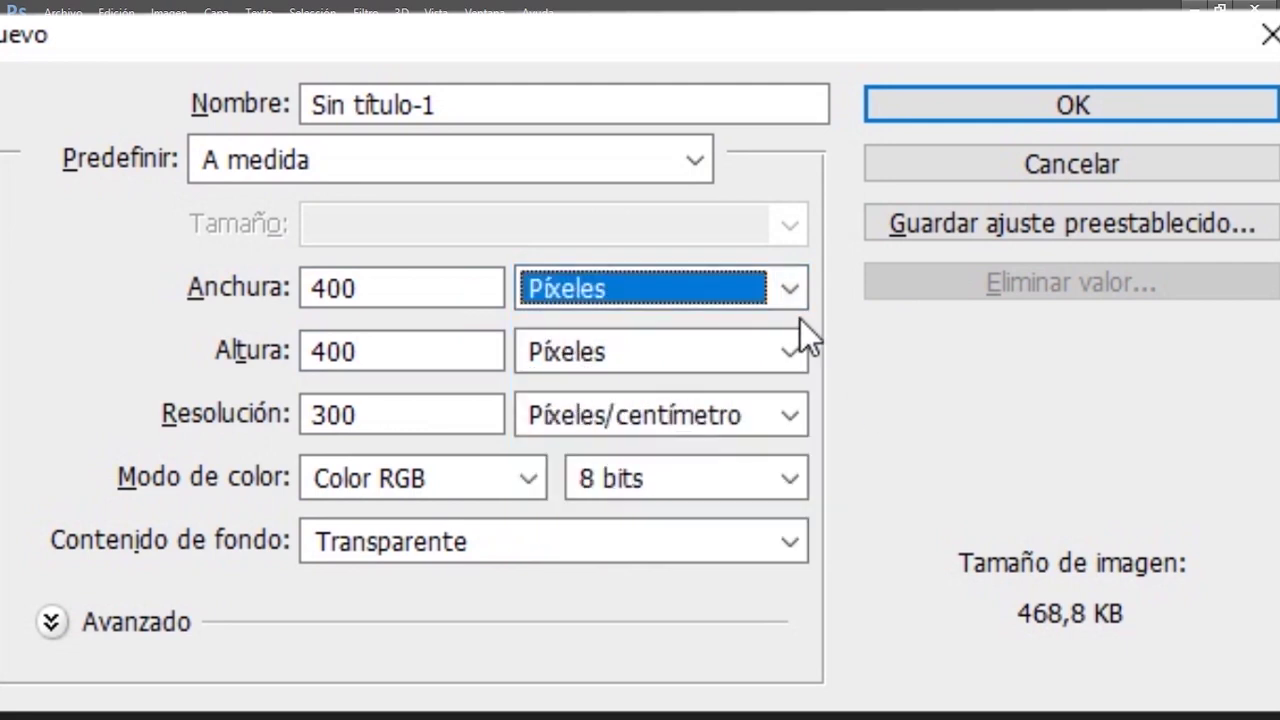
pyautogui.click(1112, 108)
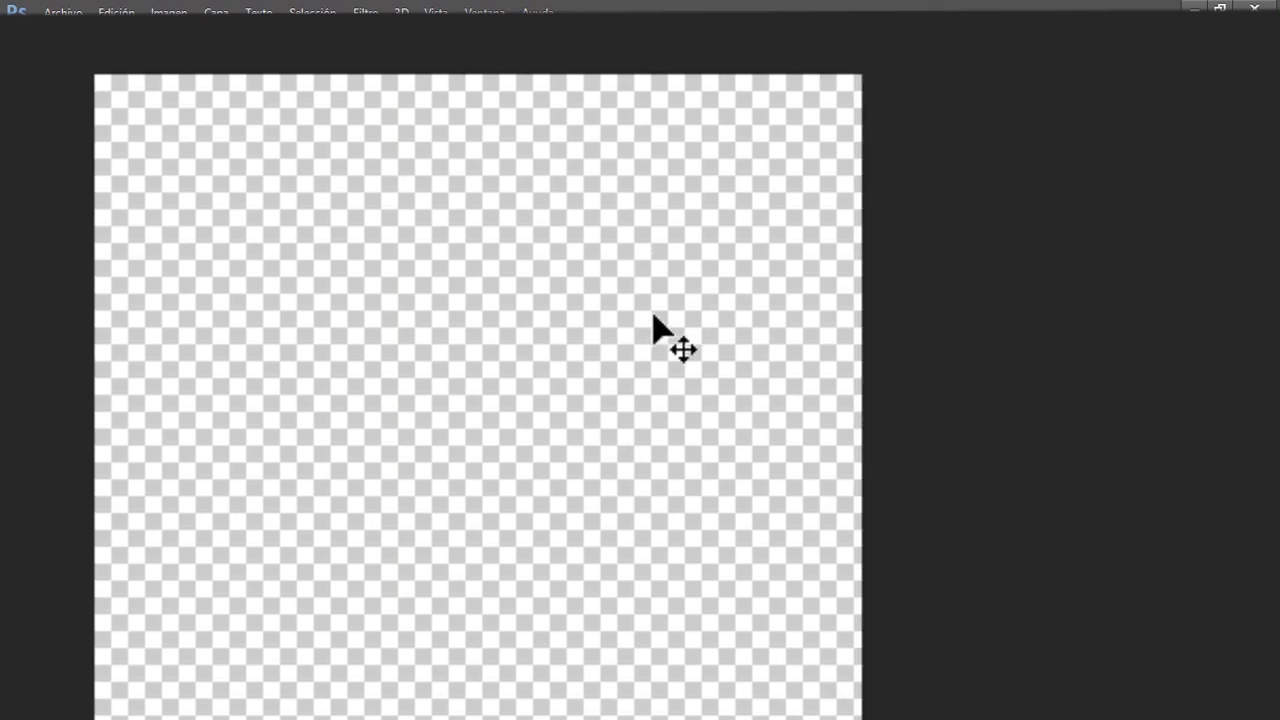
# - Reopen the New dialog with the A medida preset and close it without creating anything
pyautogui.hotkey('ctrl', 'n')
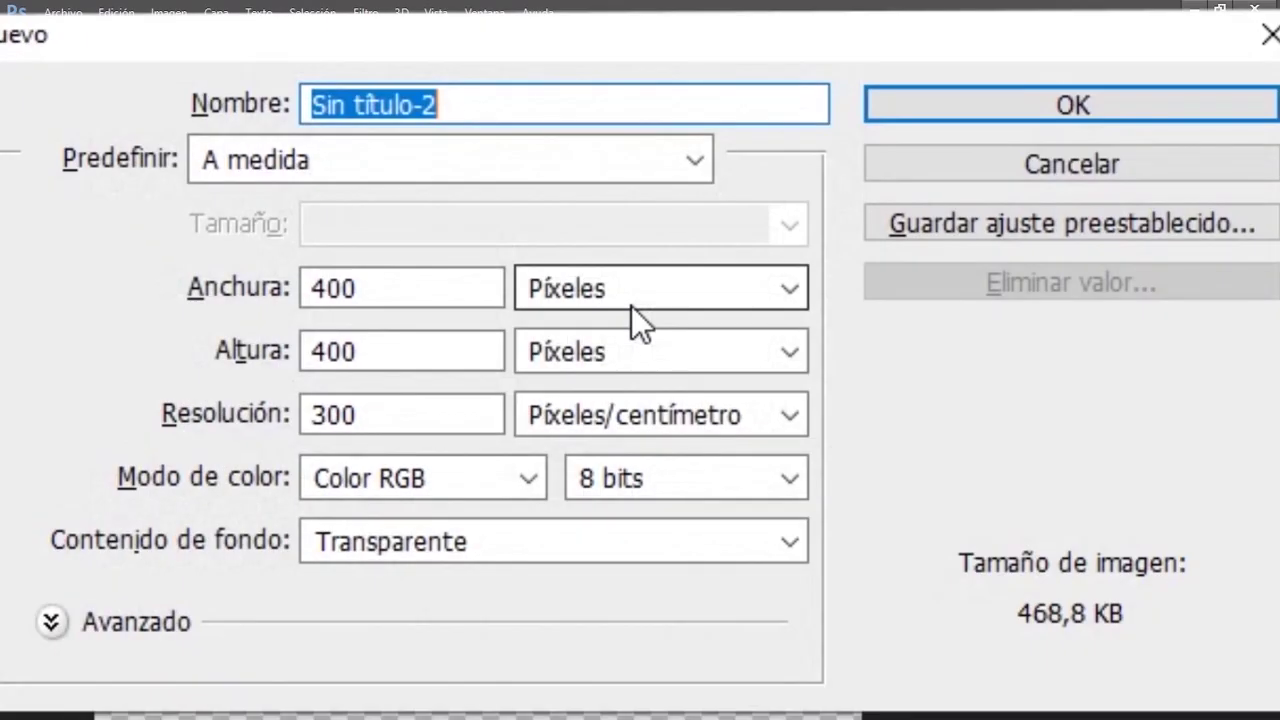
pyautogui.click(481, 158)
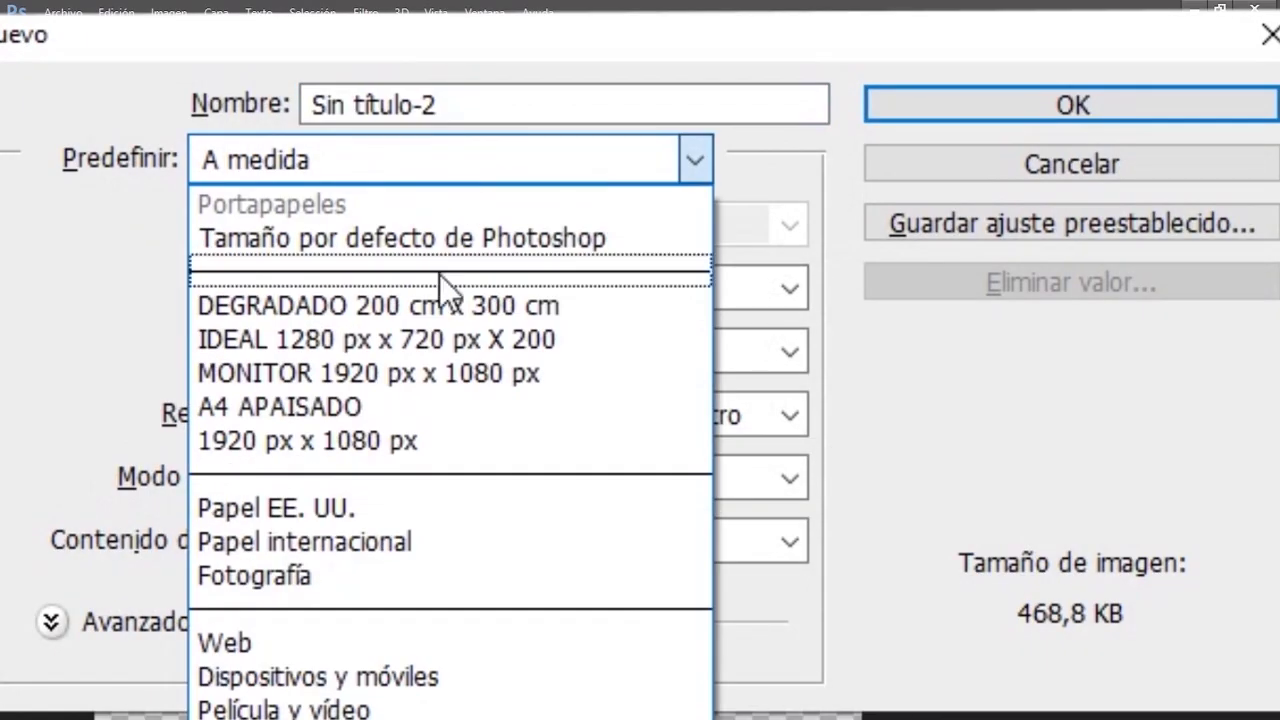
pyautogui.click(760, 360)
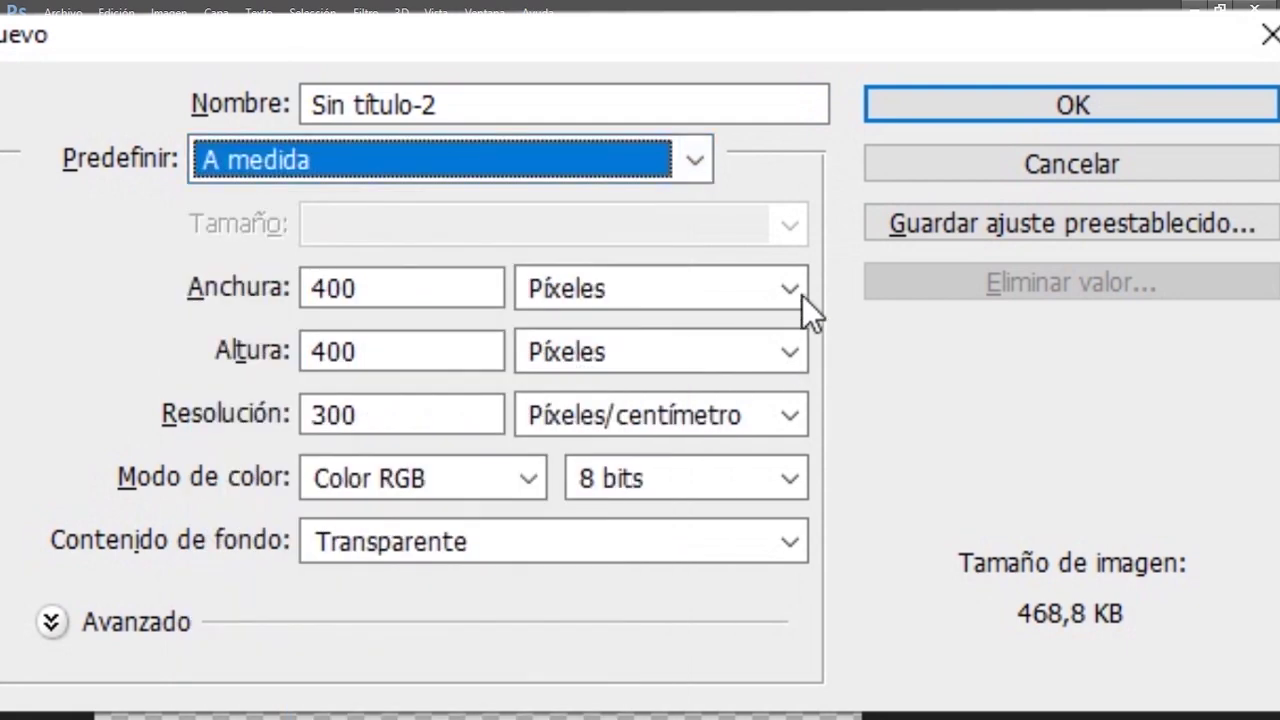
pyautogui.click(1071, 164)
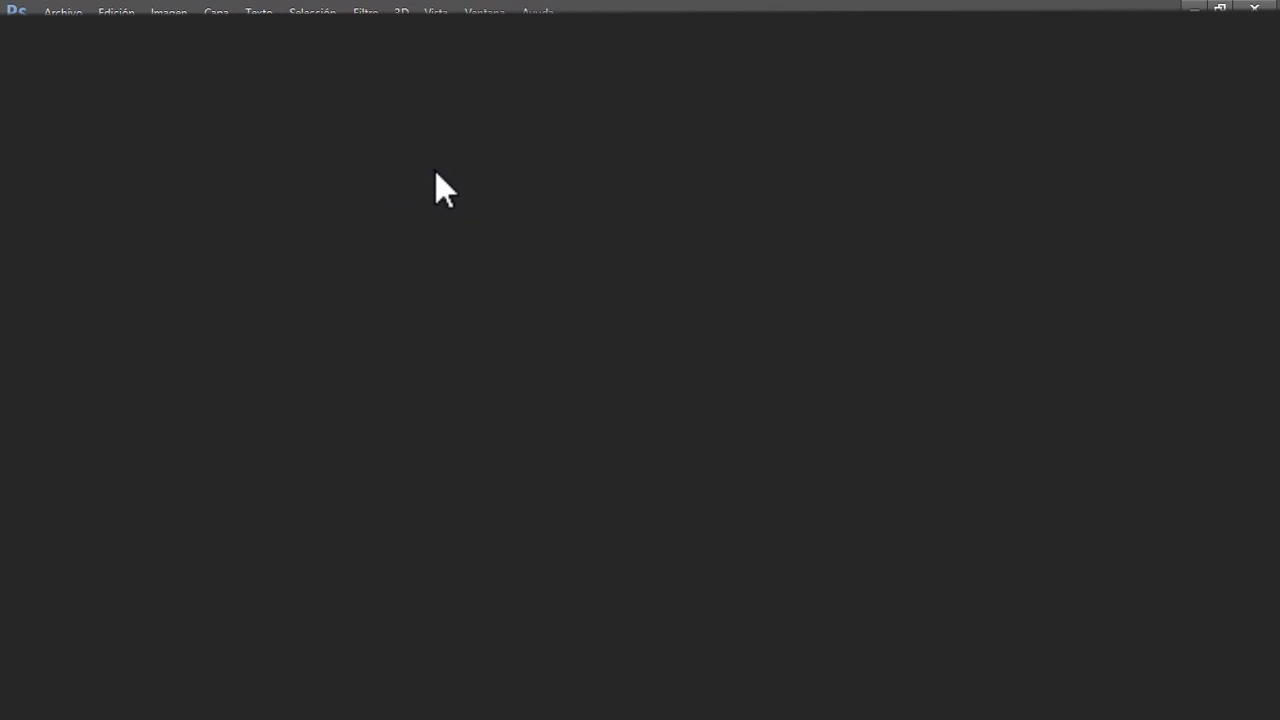
# - Name the new document FORMATO PRUEBA and save its settings as preset FORMATO PRUEBA
pyautogui.hotkey('ctrl', 'n')
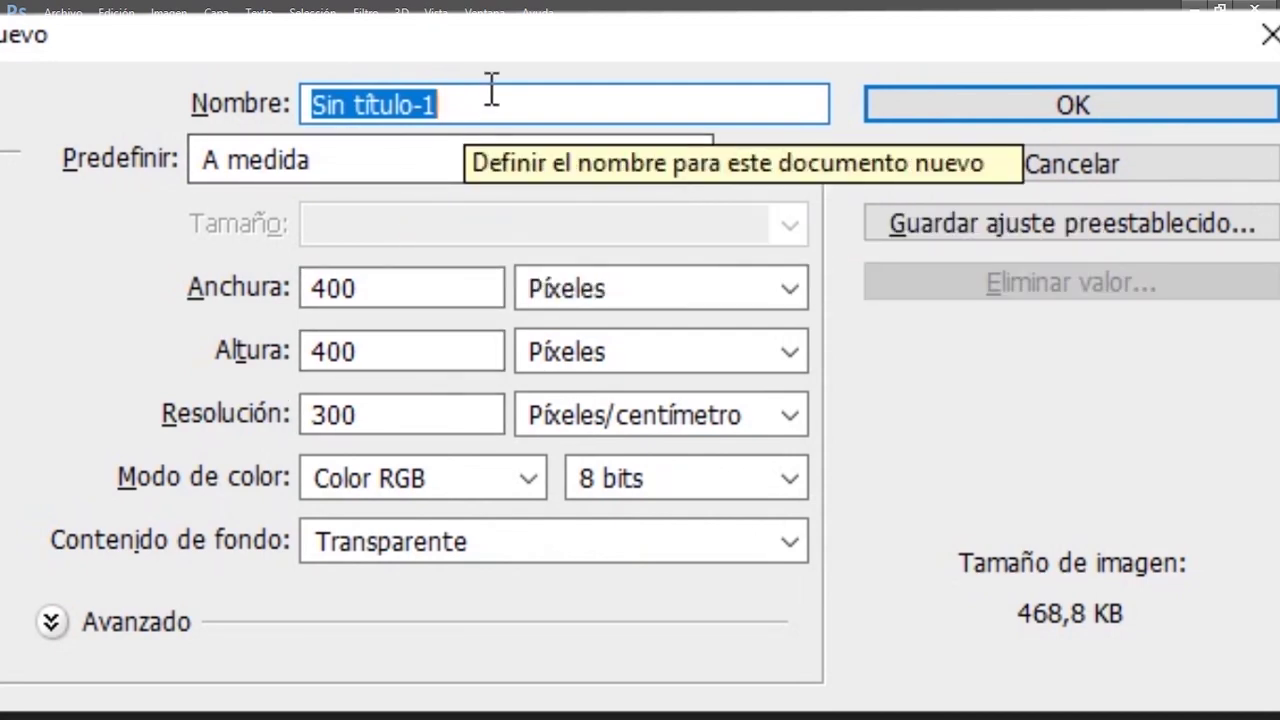
pyautogui.write('FORM')
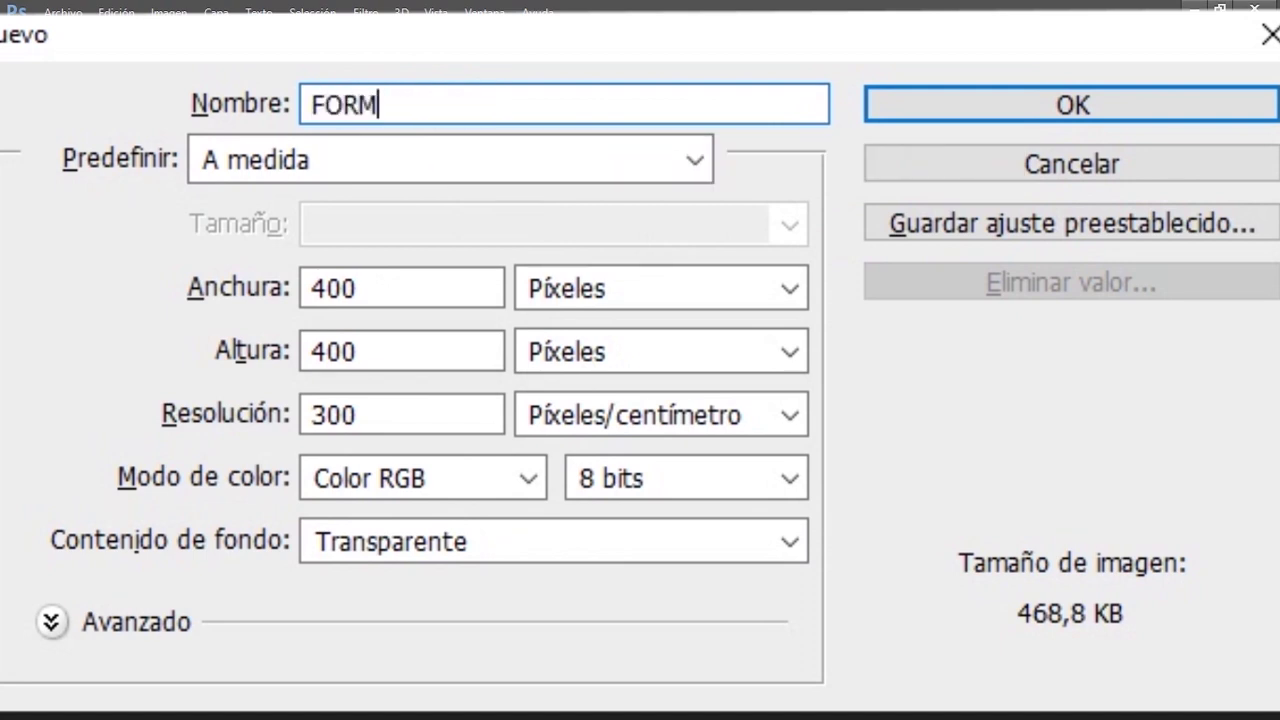
pyautogui.write('ATO PR')
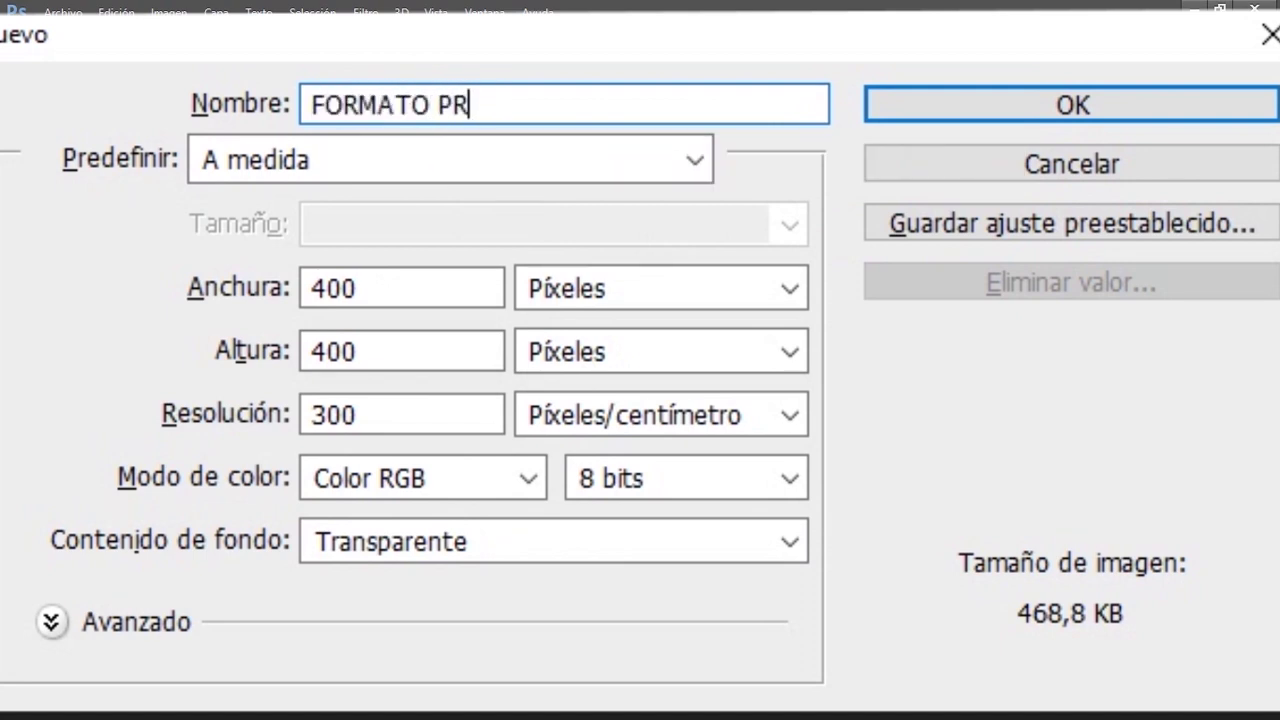
pyautogui.write('UEBA')
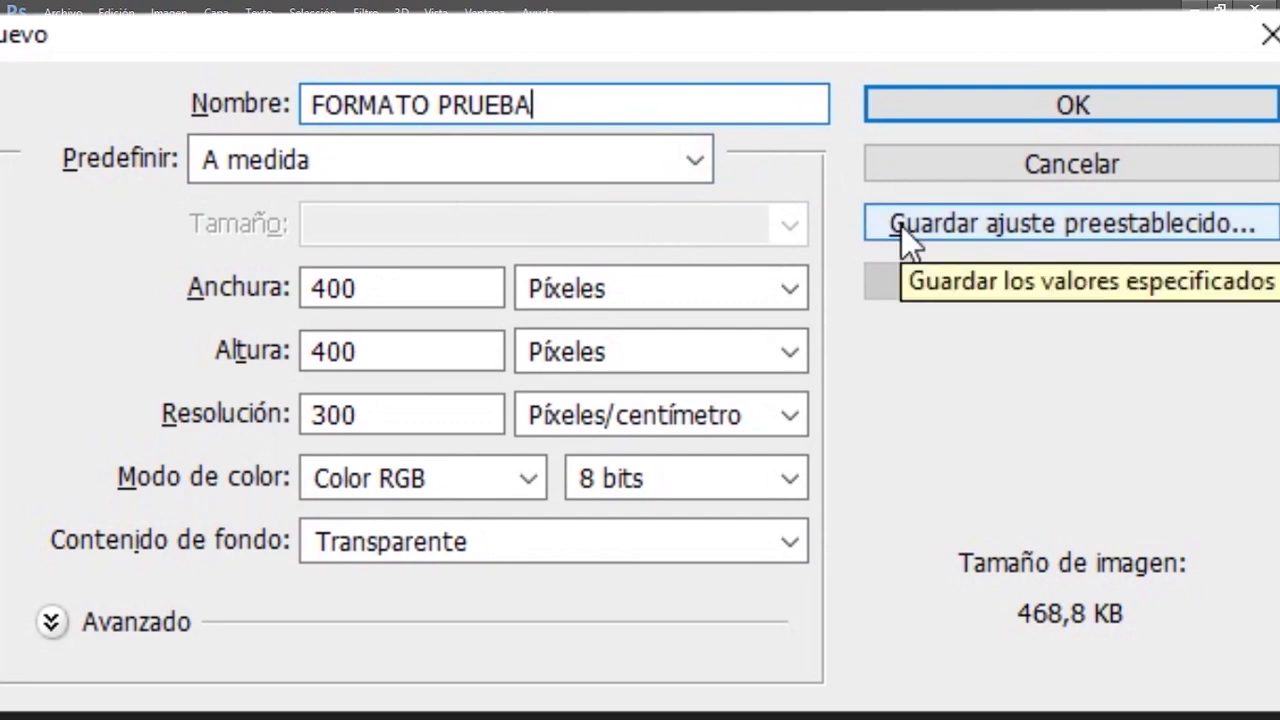
pyautogui.click(901, 226)
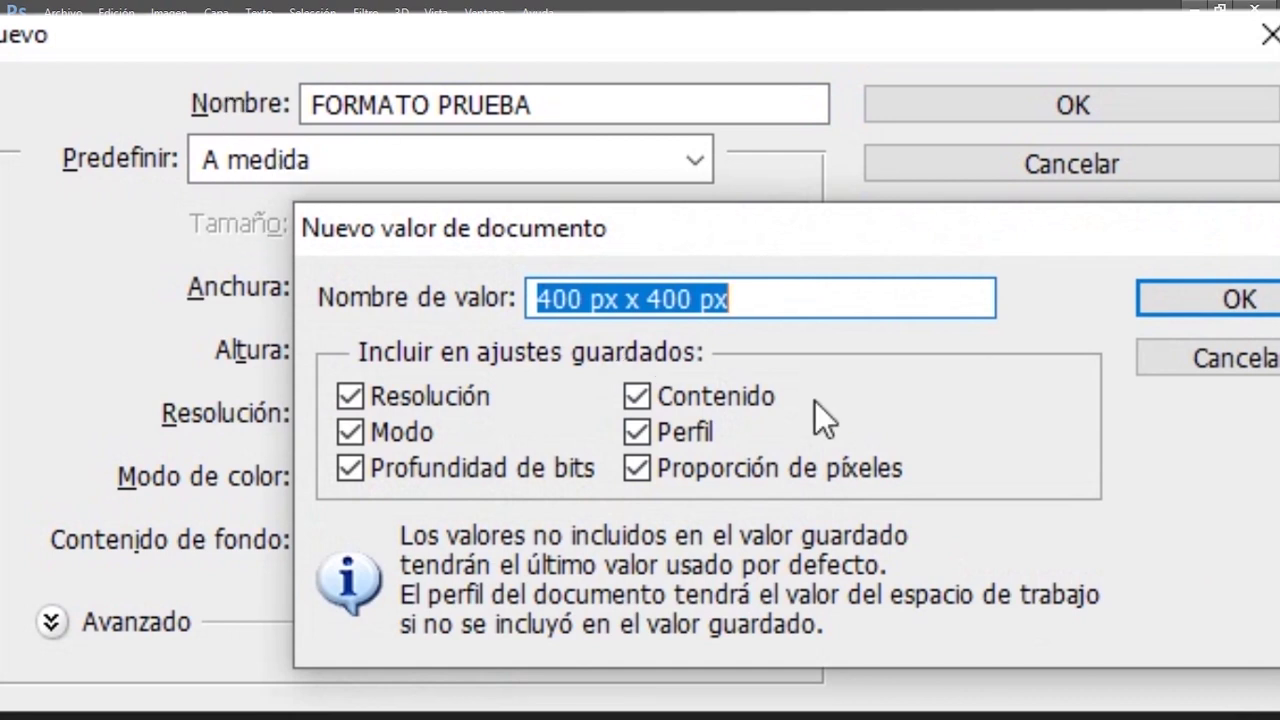
pyautogui.moveTo(822, 303); pyautogui.dragTo(521, 303)
pyautogui.write('FORMATO ')
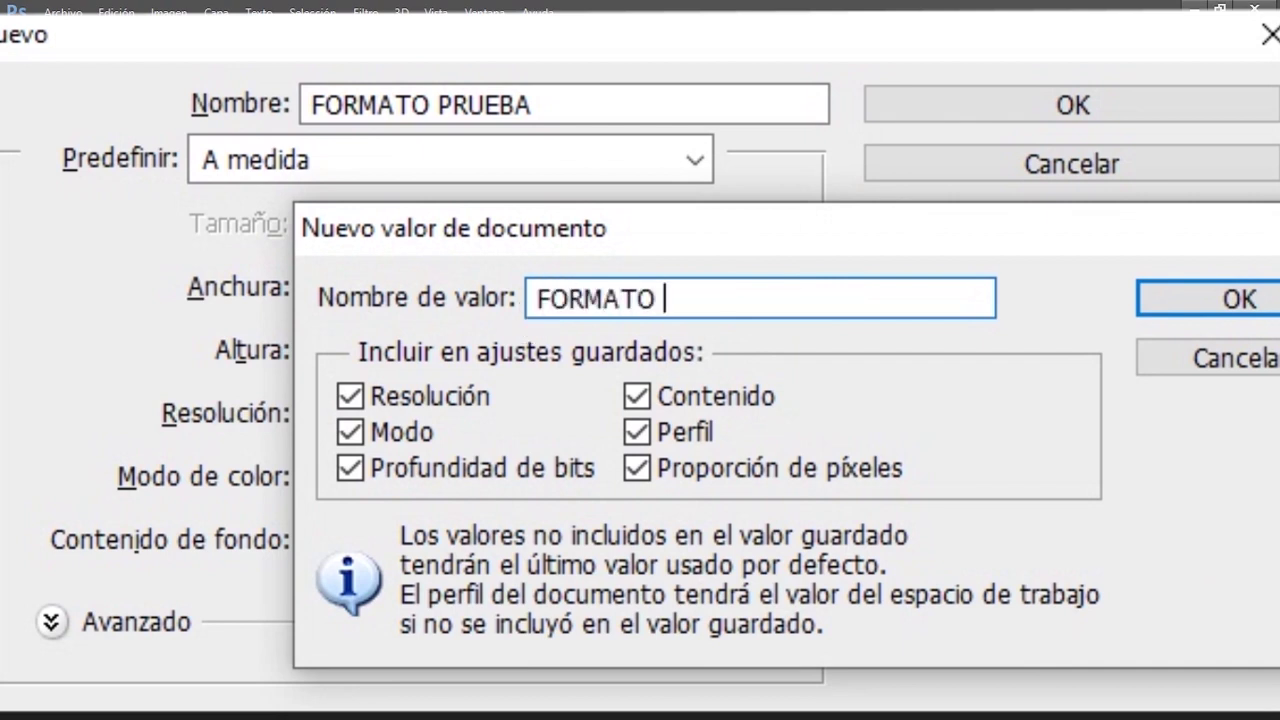
pyautogui.write('RUEBA')
pyautogui.press('BackSpace')
pyautogui.press('BackSpace')
pyautogui.press('BackSpace')
pyautogui.press('BackSpace')
pyautogui.press('BackSpace')
pyautogui.write('PRUEBA')
pyautogui.press('Return')
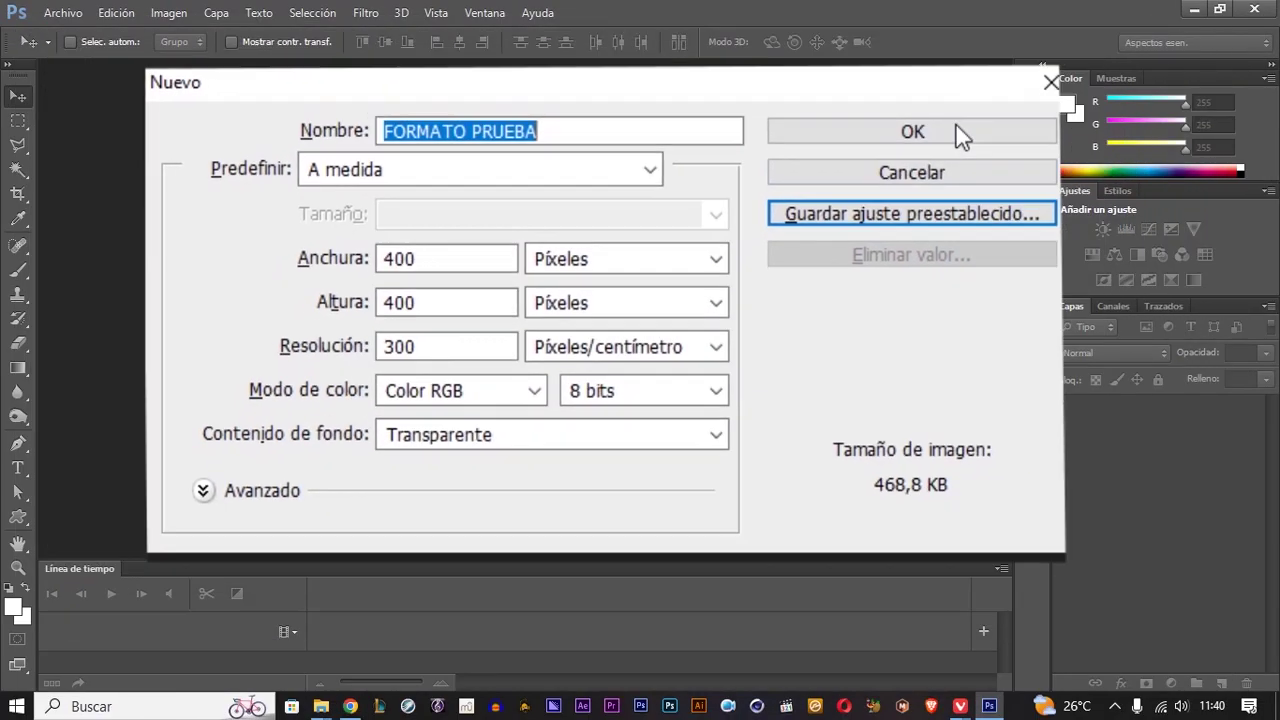
# - Create the FORMATO PRUEBA document, check its preset in New, then close the document
pyautogui.click(963, 134)
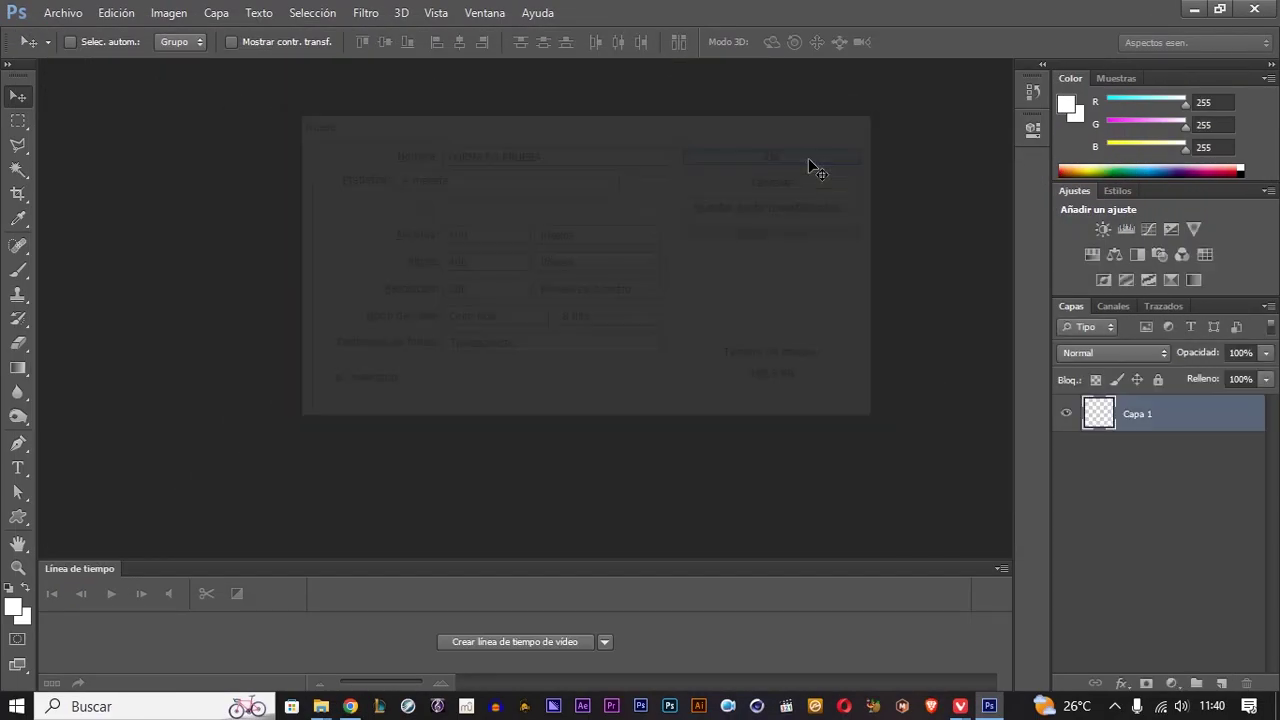
pyautogui.hotkey('ctrl', 'n')
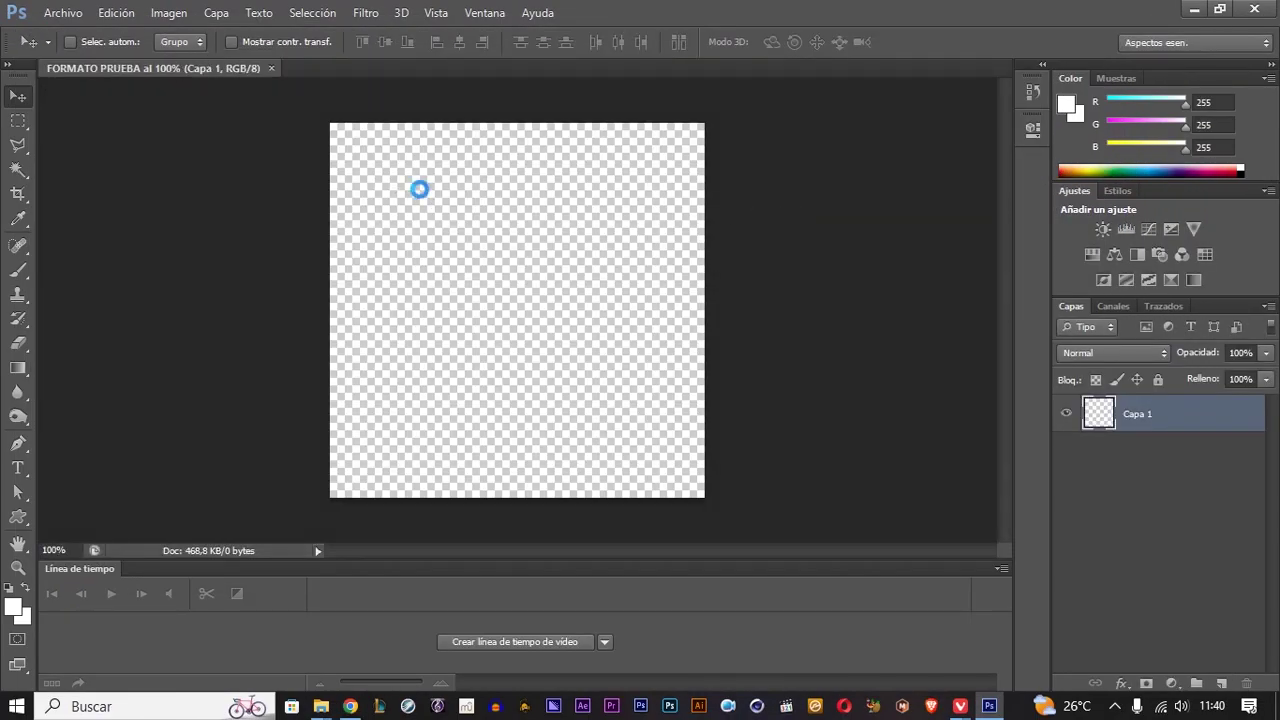
pyautogui.click(500, 177)
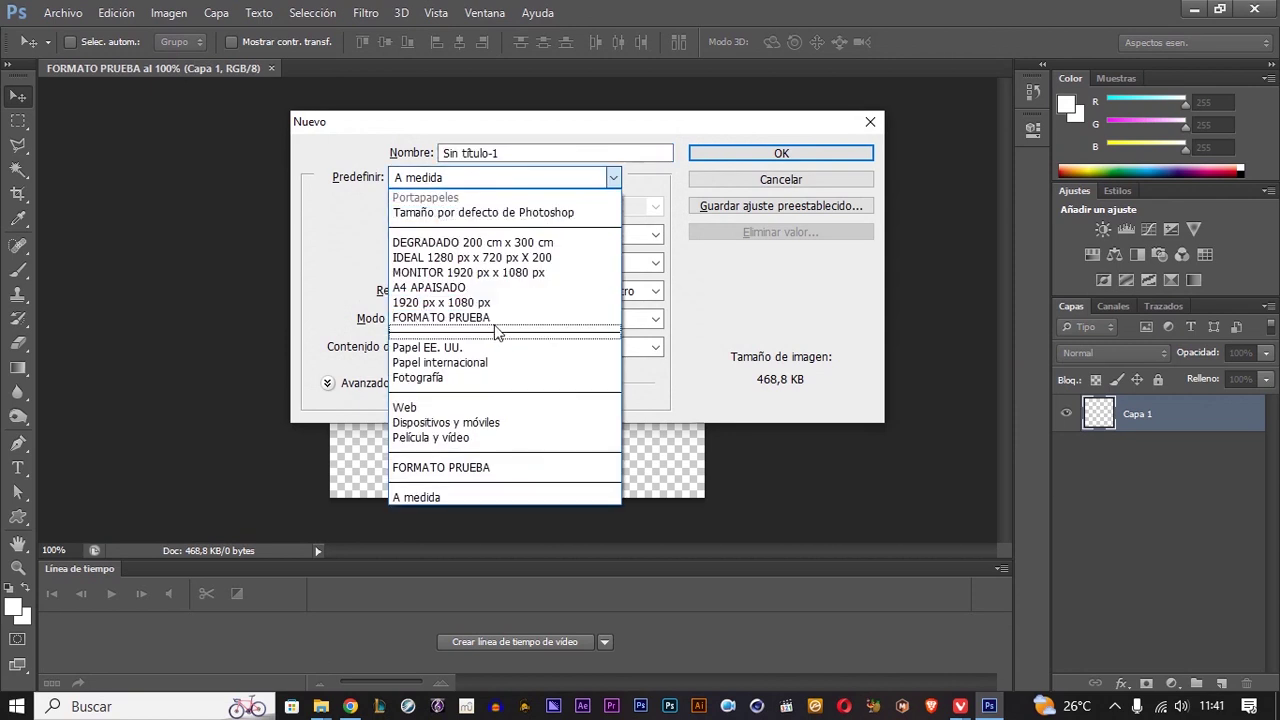
pyautogui.click(475, 327)
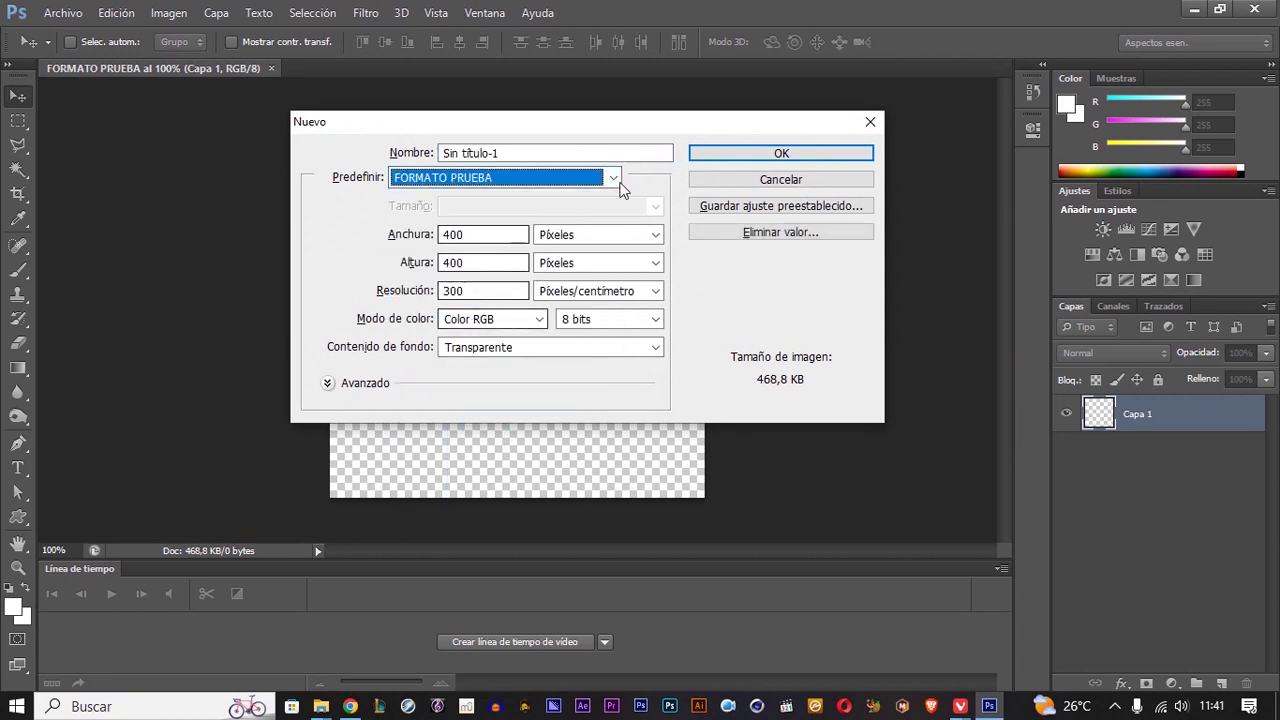
pyautogui.press('Escape')
pyautogui.click(271, 68)
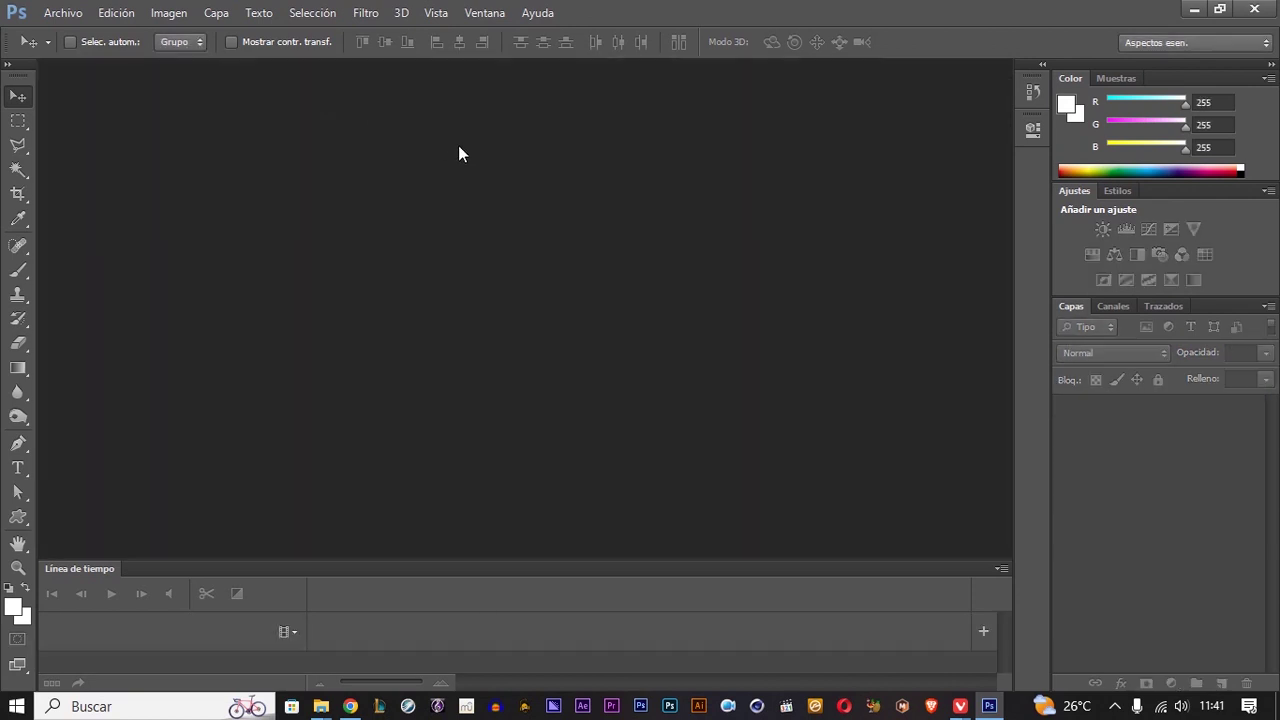
# - Delete the FORMATO PRUEBA document preset from the New dialog
pyautogui.hotkey('ctrl', 'n')
pyautogui.click(455, 178)
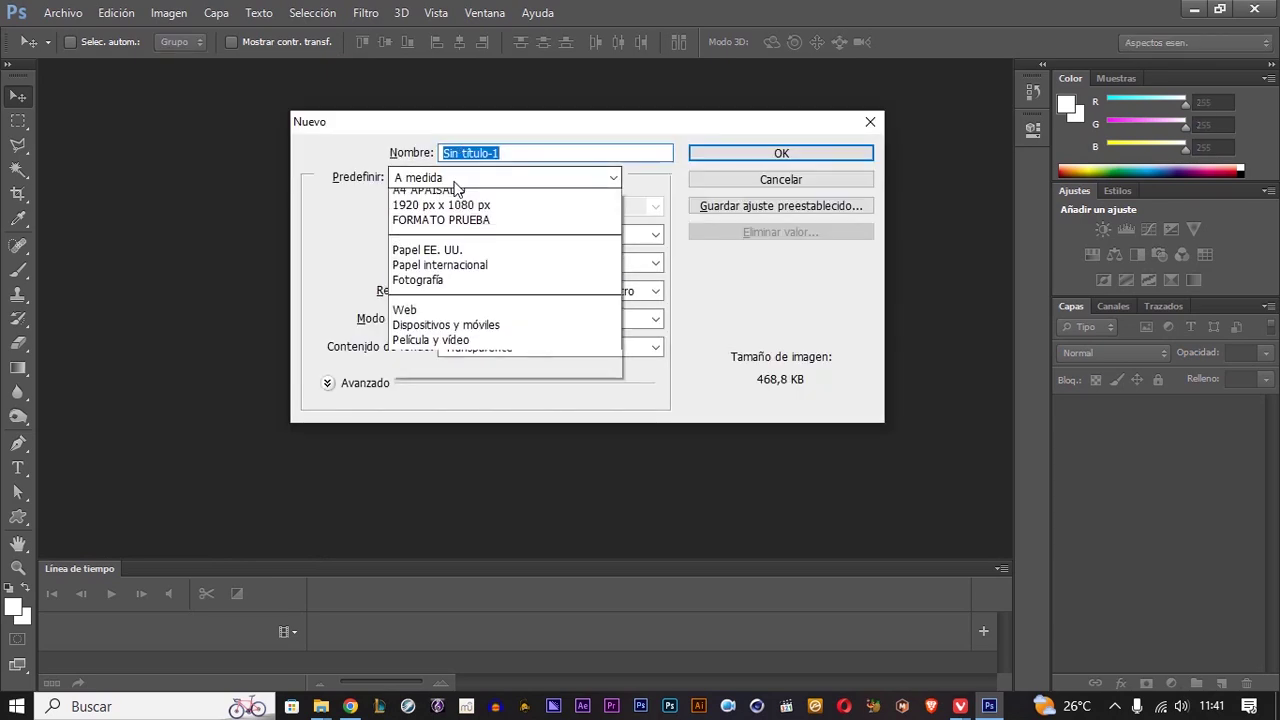
pyautogui.click(460, 314)
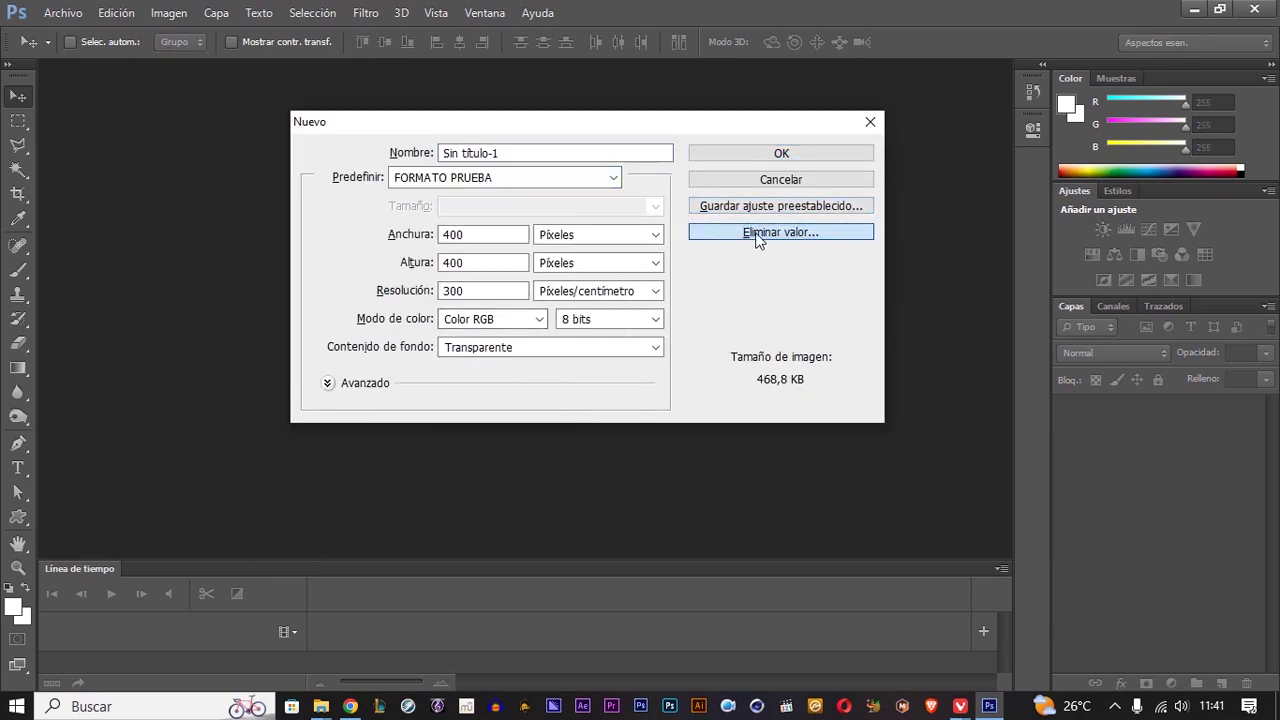
pyautogui.click(757, 235)
pyautogui.click(590, 278)
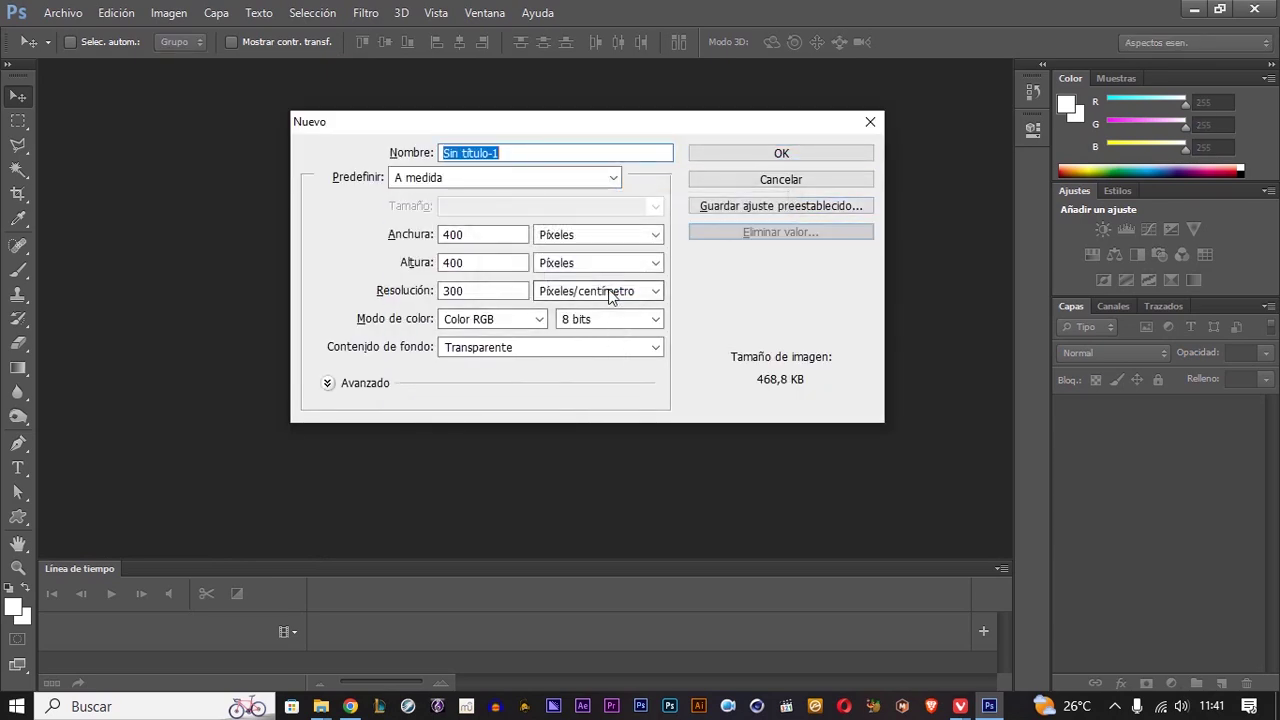
# - Set the background content to Transparente and choose the 1920 px x 1080 px preset
pyautogui.click(531, 355)
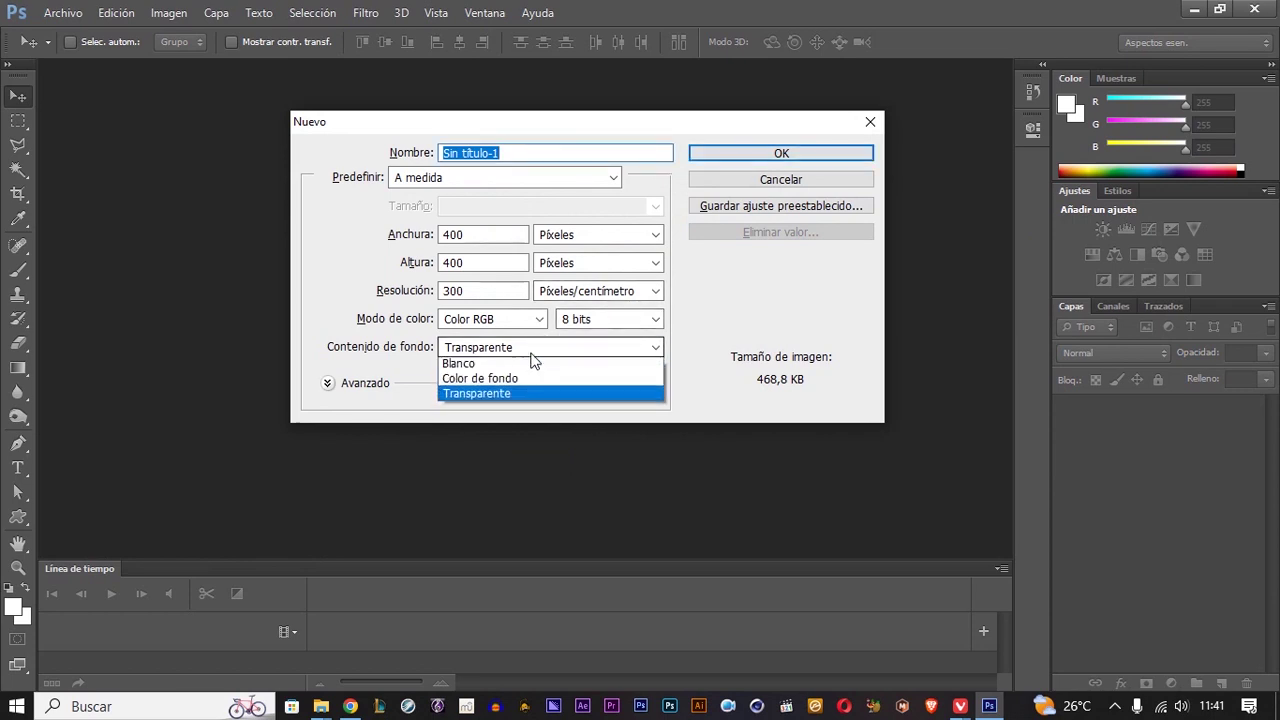
pyautogui.click(494, 396)
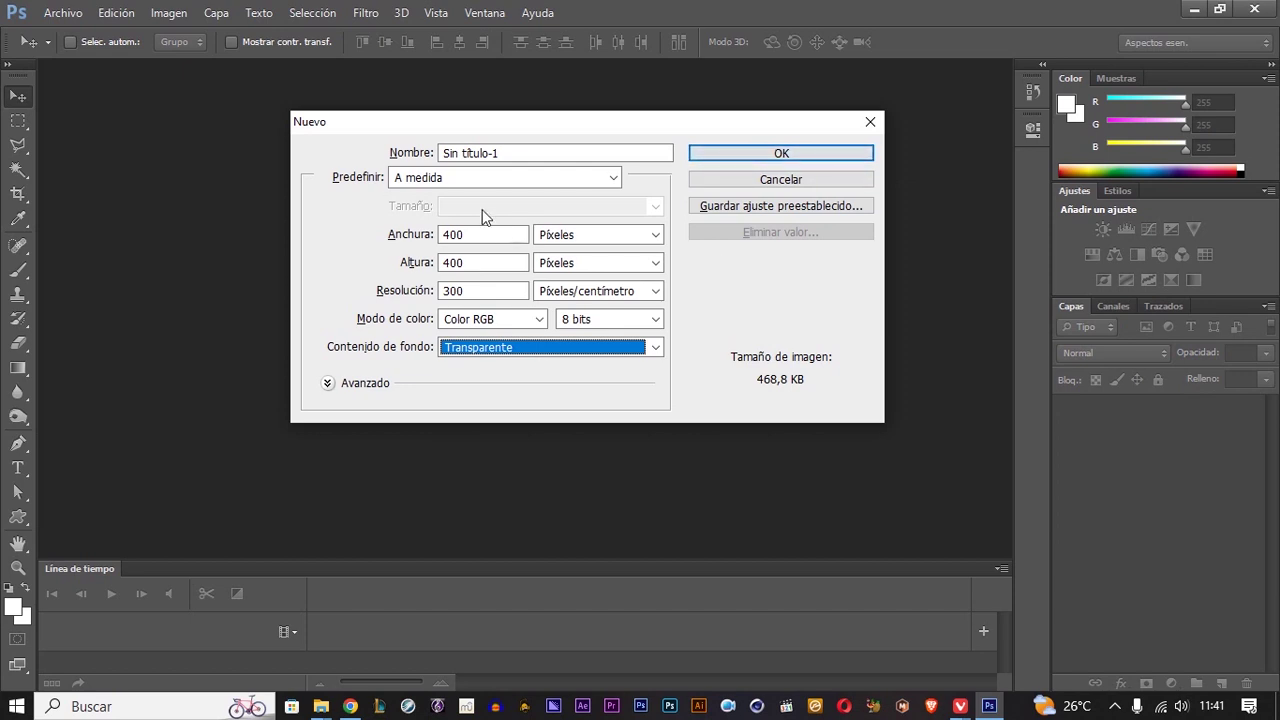
pyautogui.click(485, 178)
pyautogui.click(447, 305)
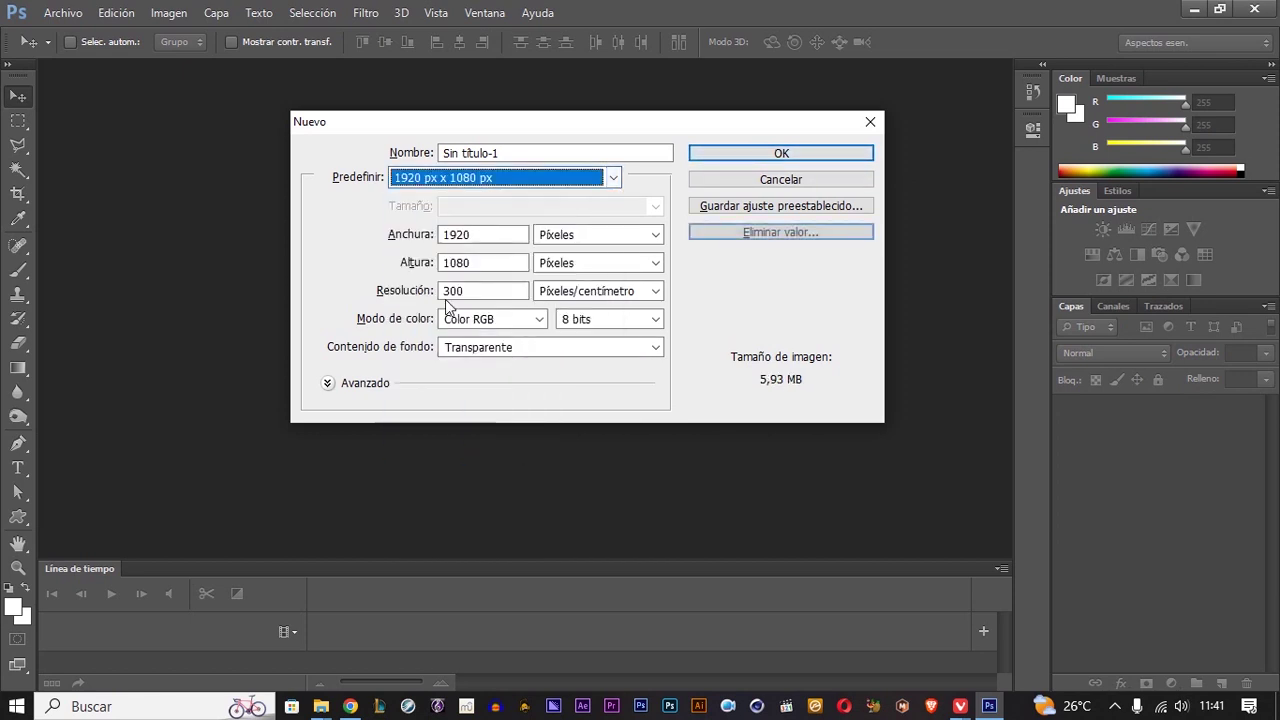
# - Create the transparent 1920×1080 document and show the fill/adjustment layer list
pyautogui.click(760, 156)
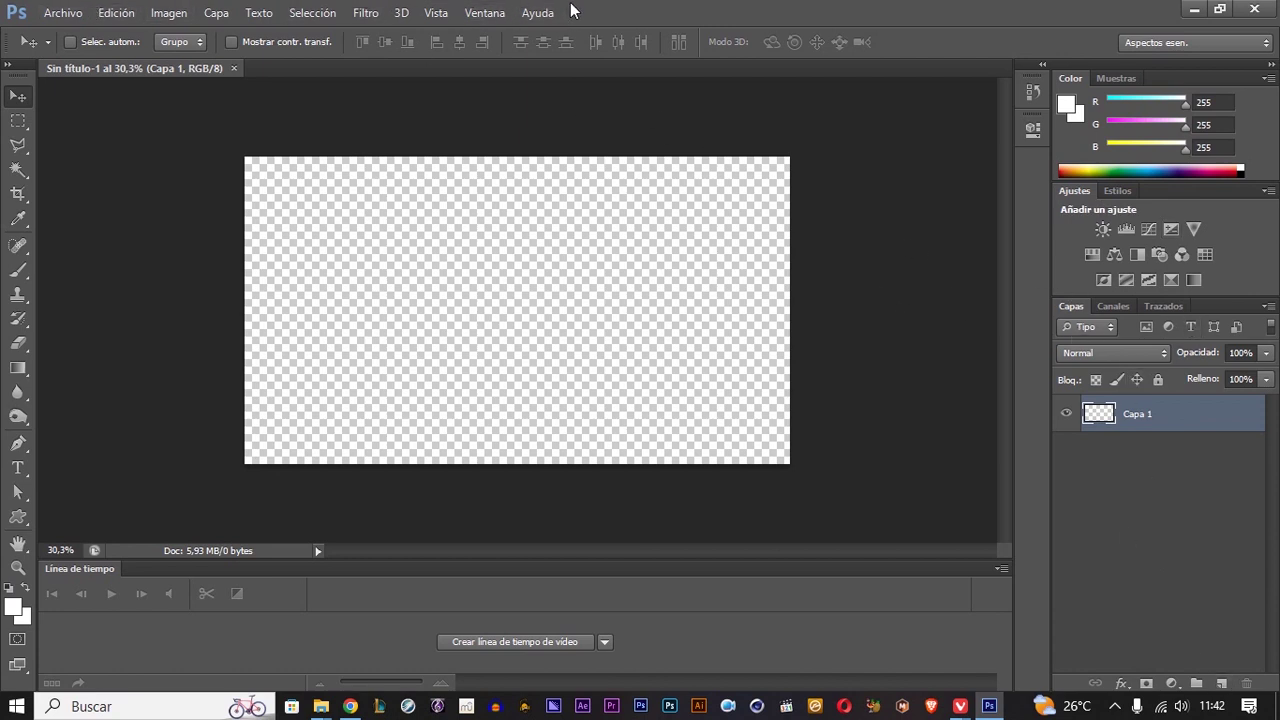
pyautogui.click(1171, 685)
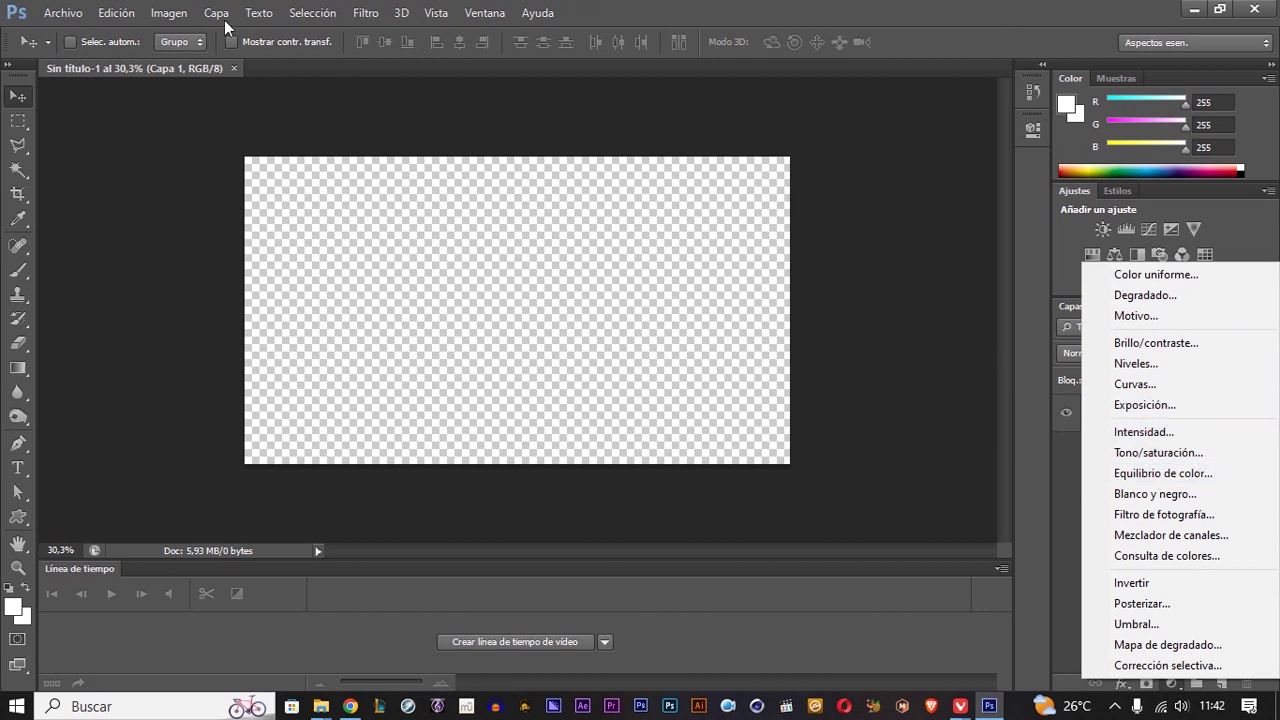
pyautogui.click(178, 20)
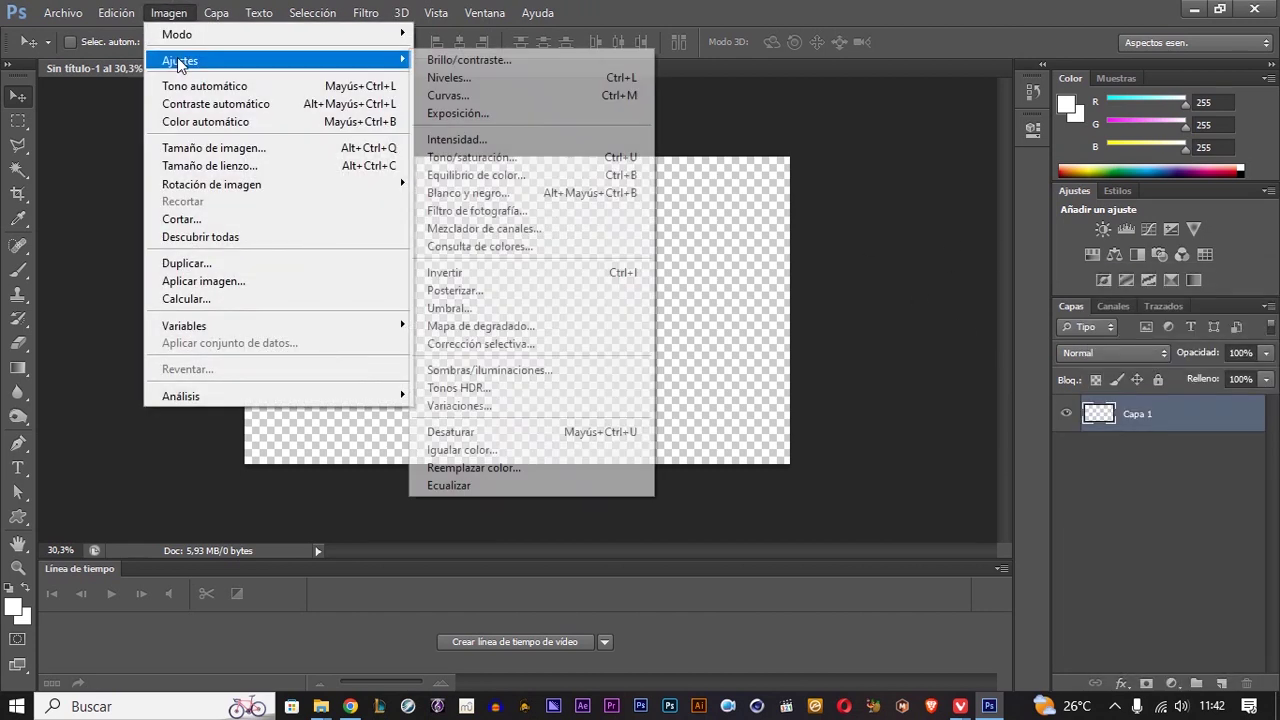
pyautogui.moveTo(180, 61)
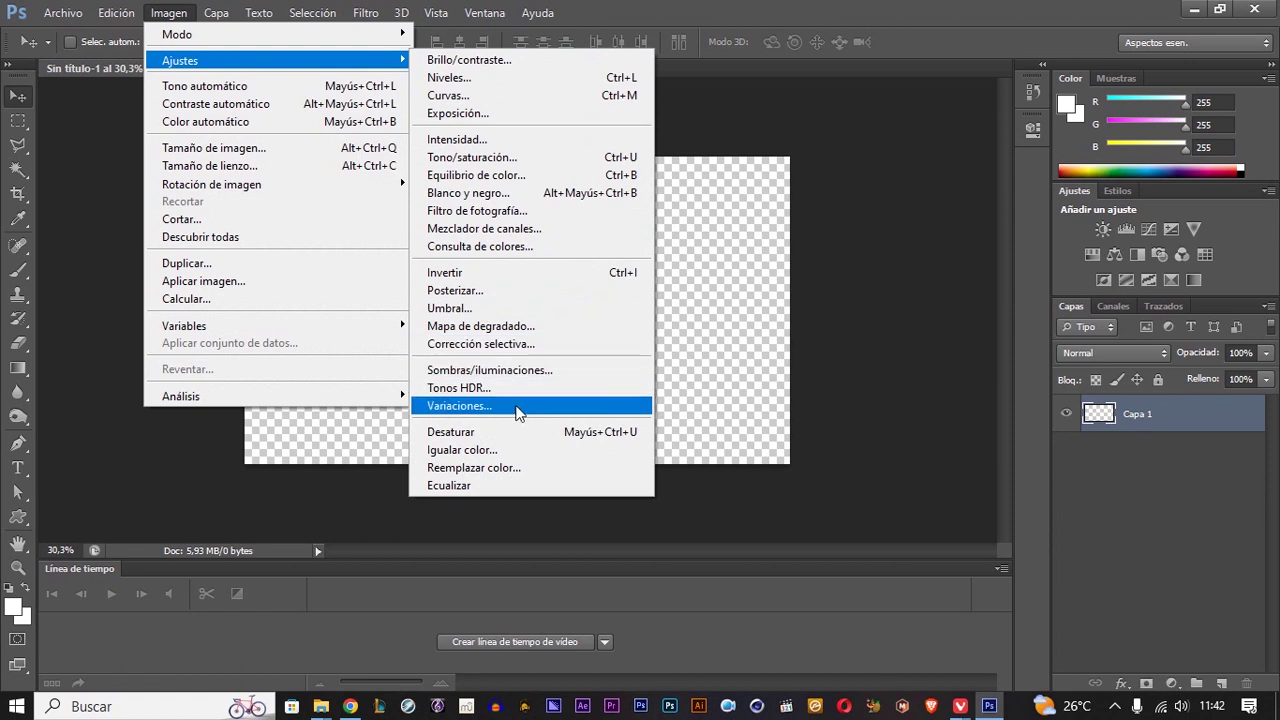
pyautogui.click(715, 276)
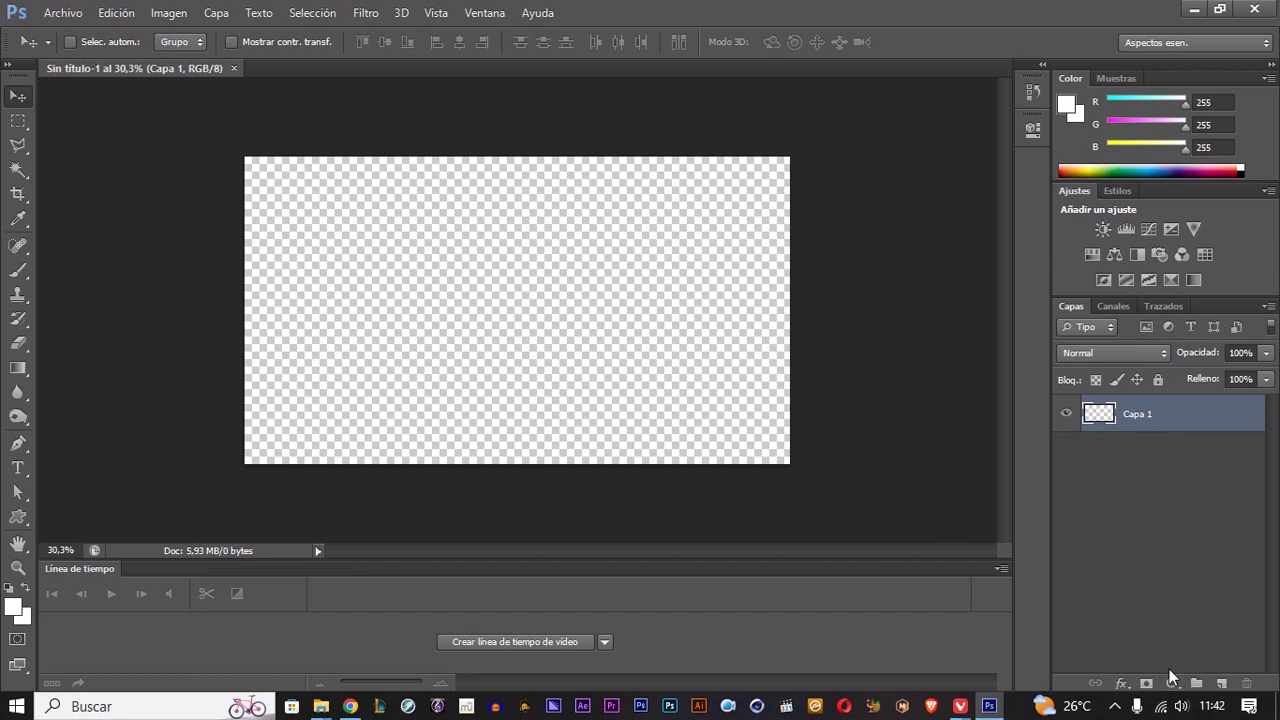
pyautogui.click(1172, 682)
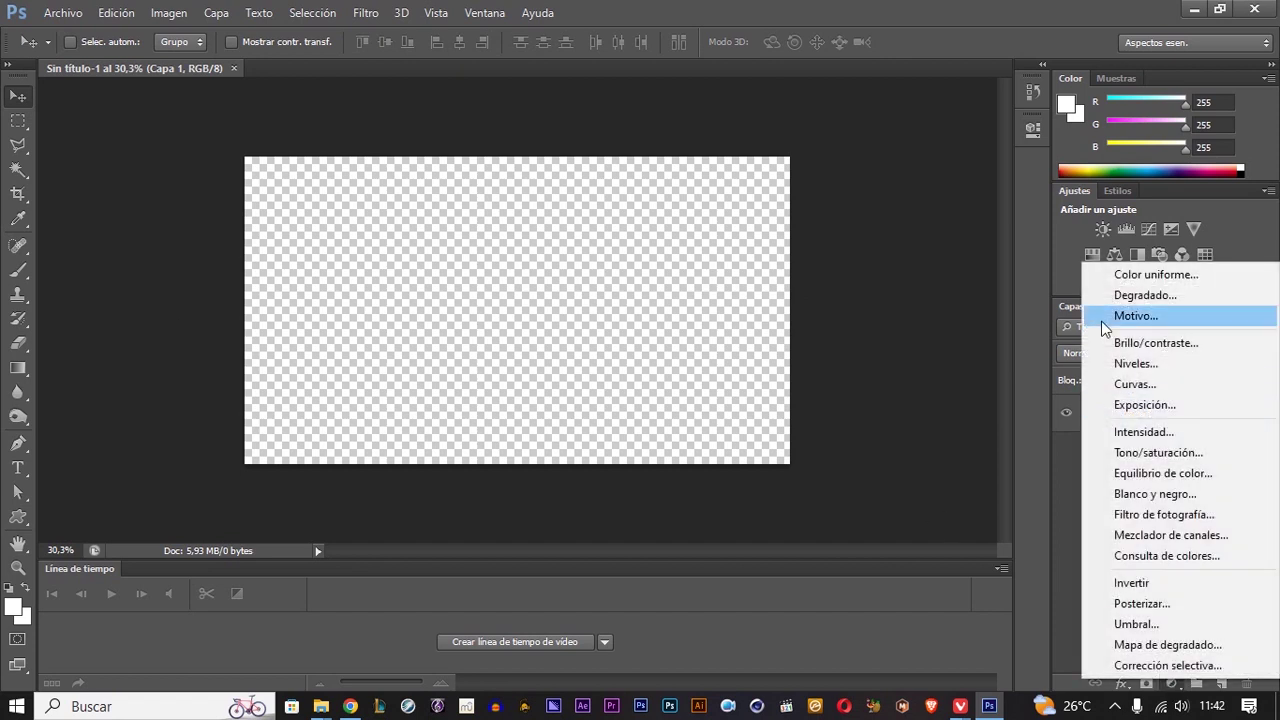
pyautogui.click(1053, 455)
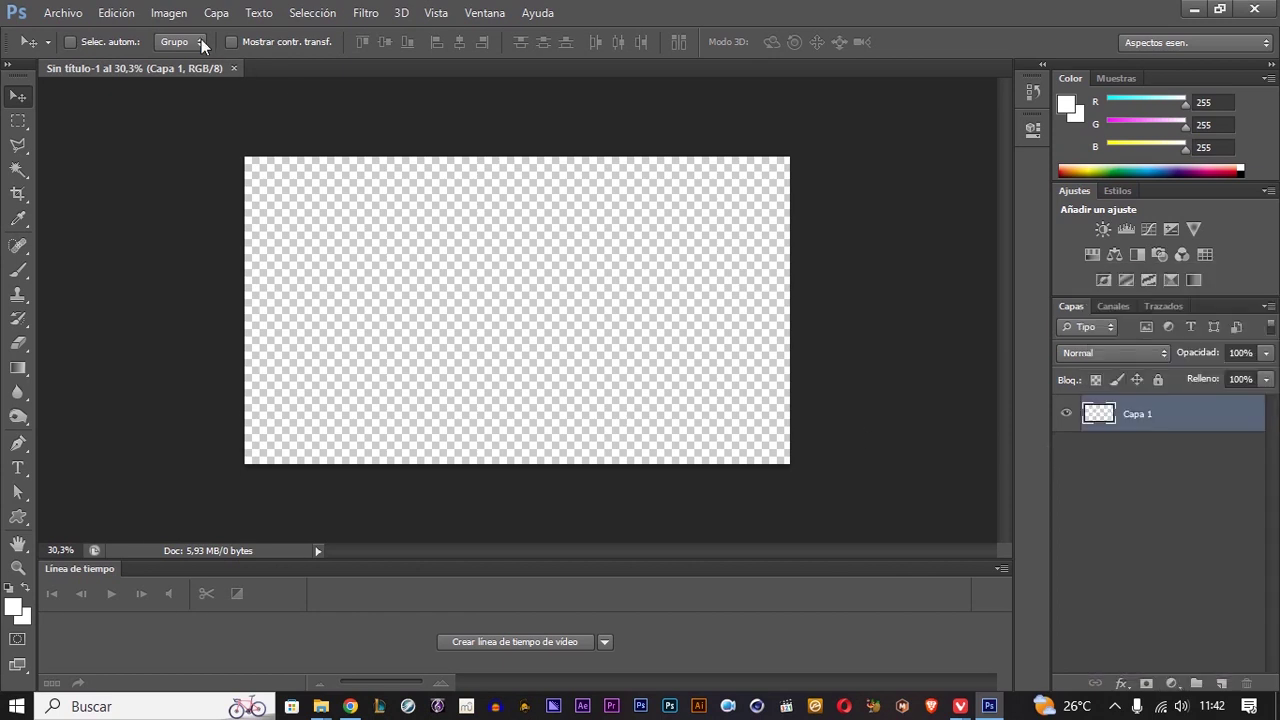
pyautogui.click(172, 13)
# - Float the Capas, Canales and Muestras panels and dock Estilos in its own column
pyautogui.click(636, 192)
pyautogui.moveTo(1078, 309)
pyautogui.mouseDown()
pyautogui.moveTo(875, 248)
pyautogui.moveTo(881, 225)
pyautogui.moveTo(307, 79)
pyautogui.mouseUp()
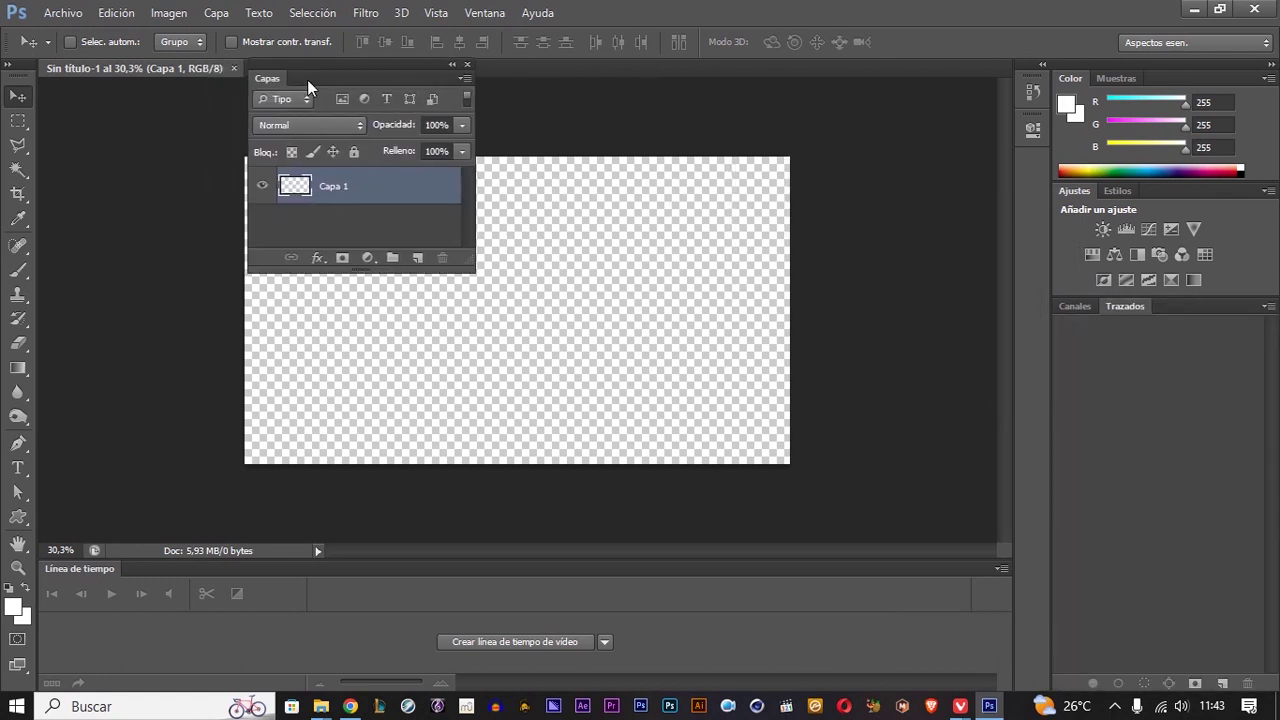
pyautogui.moveTo(1117, 190)
pyautogui.mouseDown()
pyautogui.moveTo(1081, 269)
pyautogui.moveTo(1059, 570)
pyautogui.mouseUp()
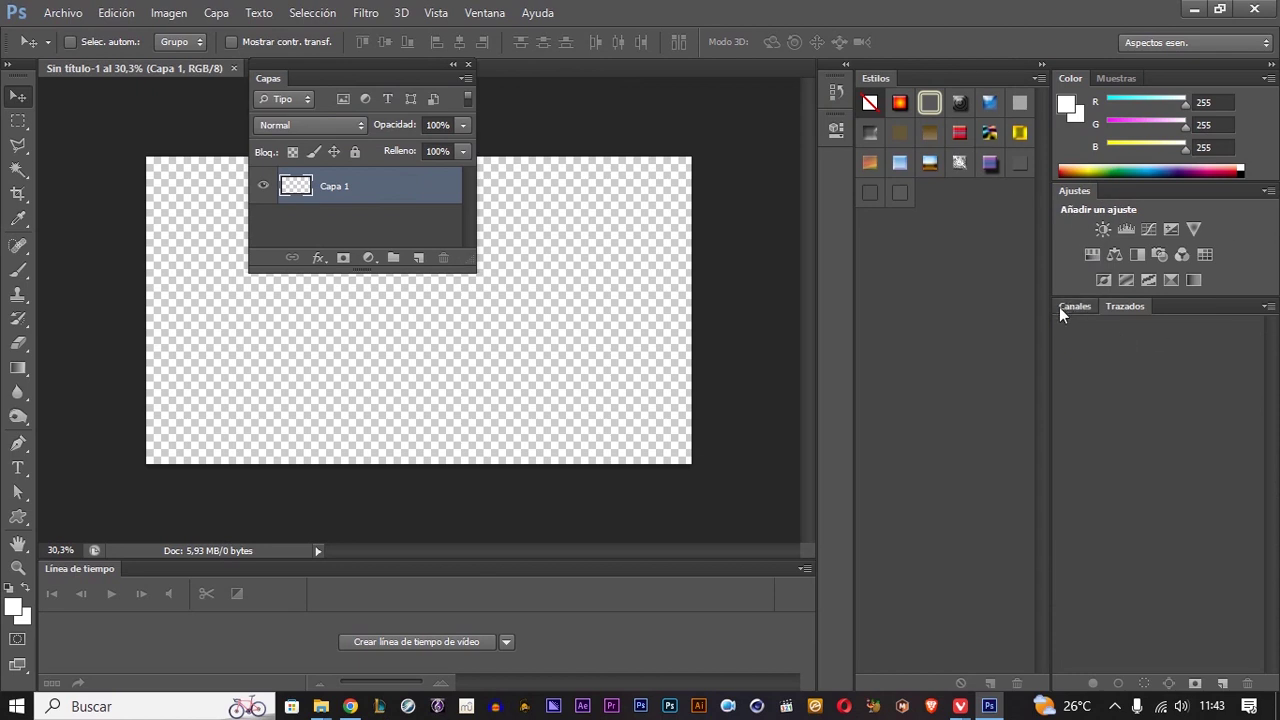
pyautogui.moveTo(1073, 306); pyautogui.dragTo(703, 234)
pyautogui.moveTo(1117, 78); pyautogui.dragTo(693, 110)
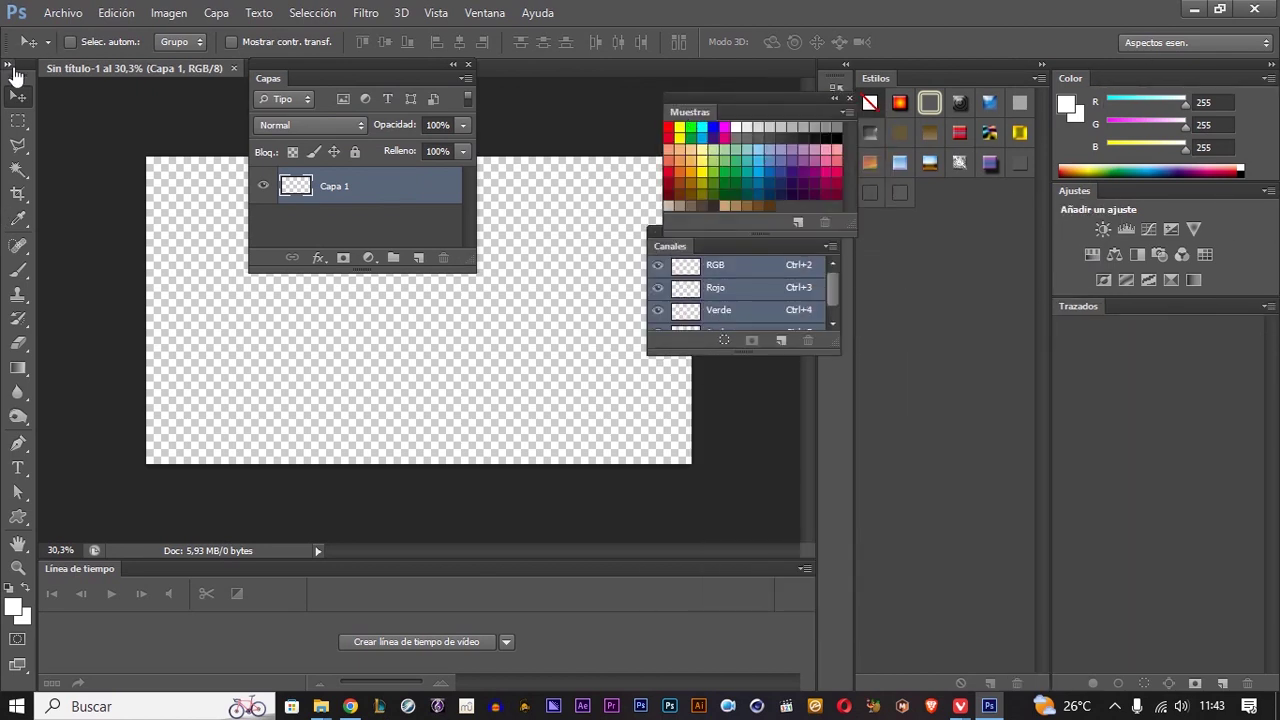
# - Set the tools panel to two columns and move it among the right-side panel groups
pyautogui.click(12, 66)
pyautogui.click(10, 66)
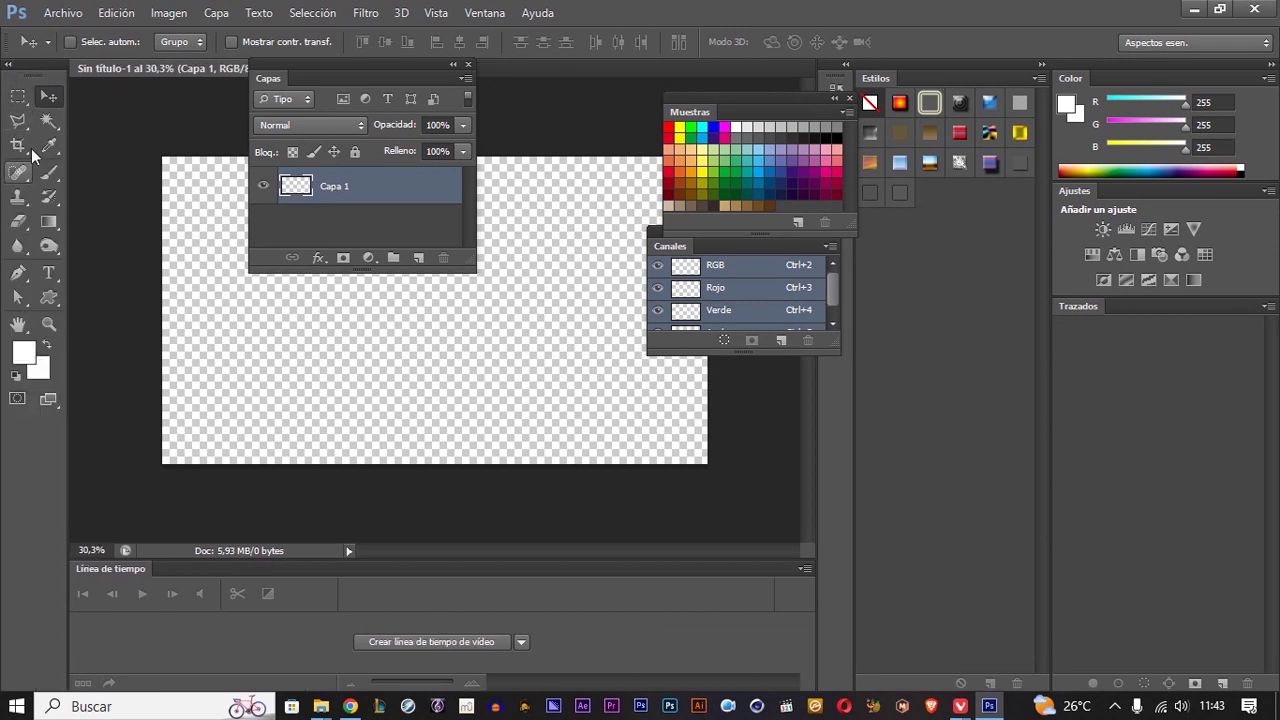
pyautogui.moveTo(36, 69); pyautogui.dragTo(1051, 243)
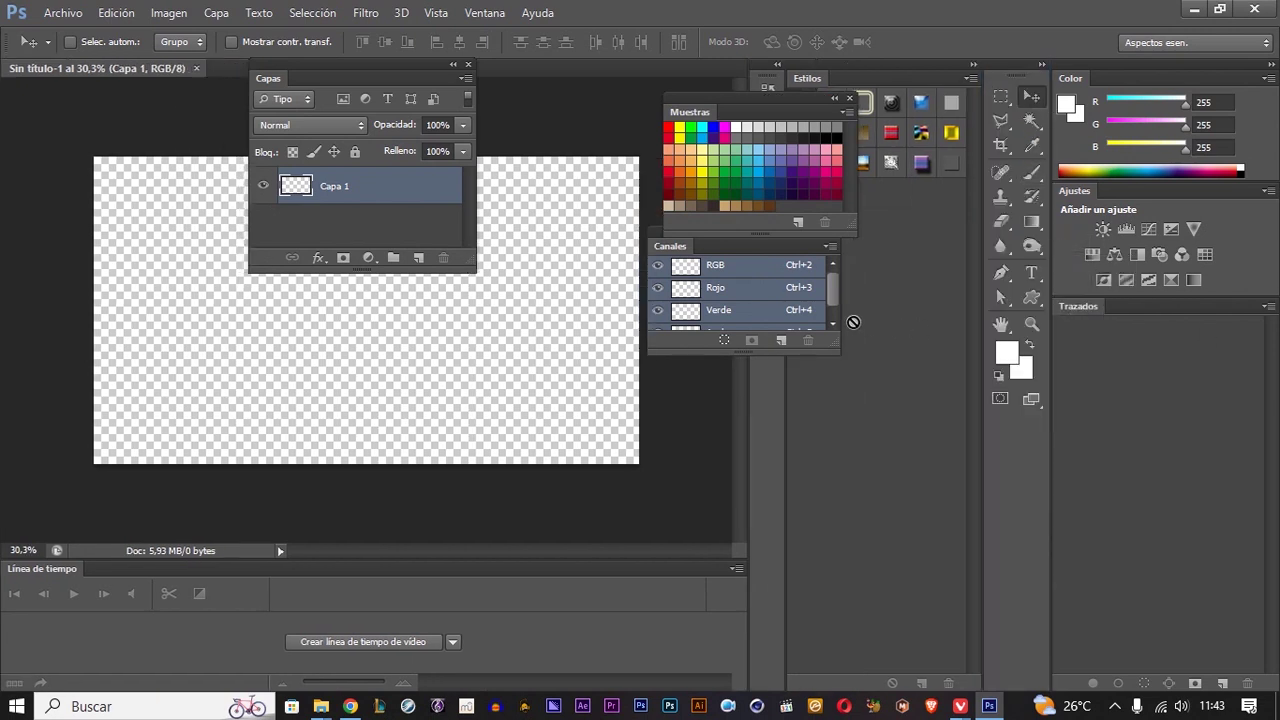
pyautogui.click(484, 13)
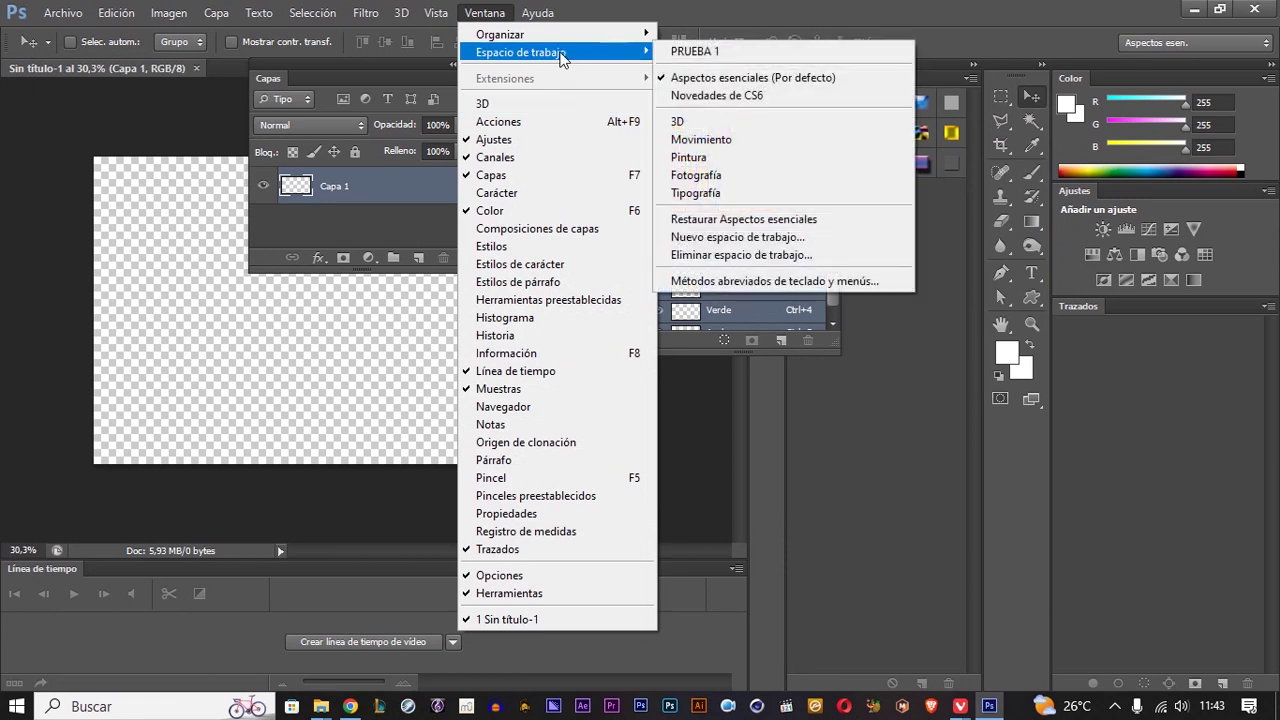
pyautogui.moveTo(521, 52)
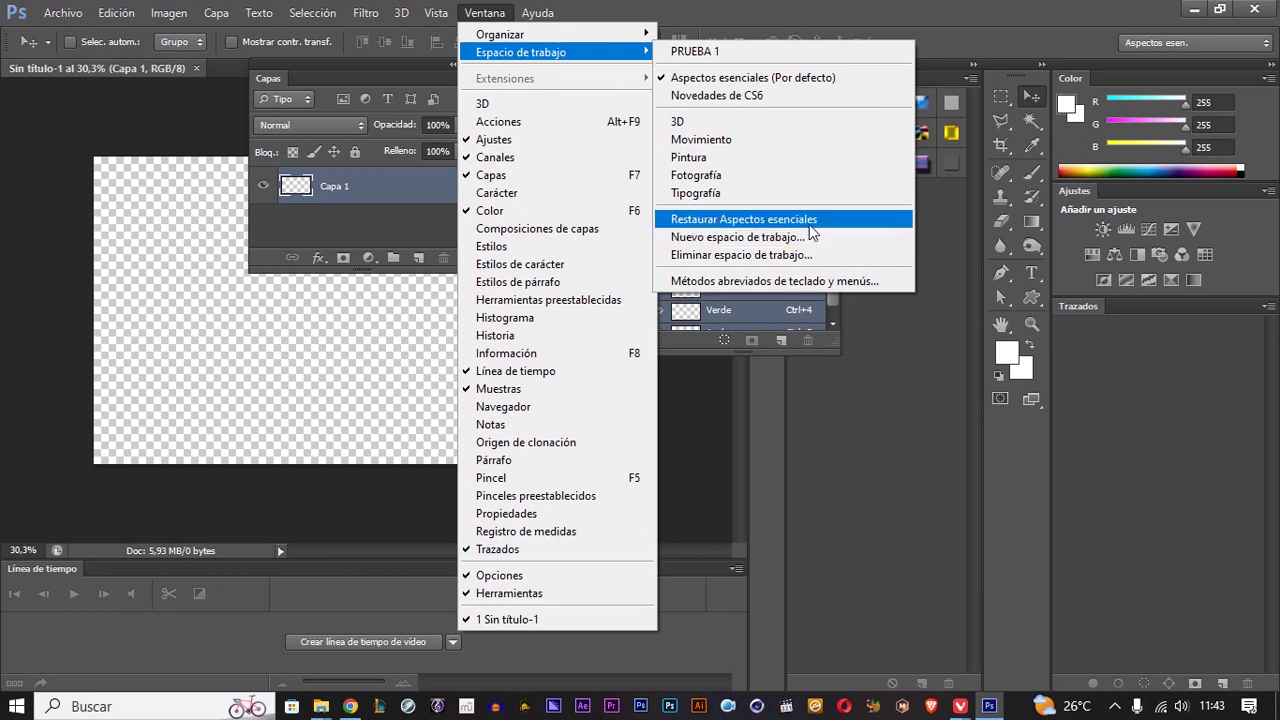
# - Restore Essentials, close the Color/Muestras group, then restore Essentials again
pyautogui.click(809, 222)
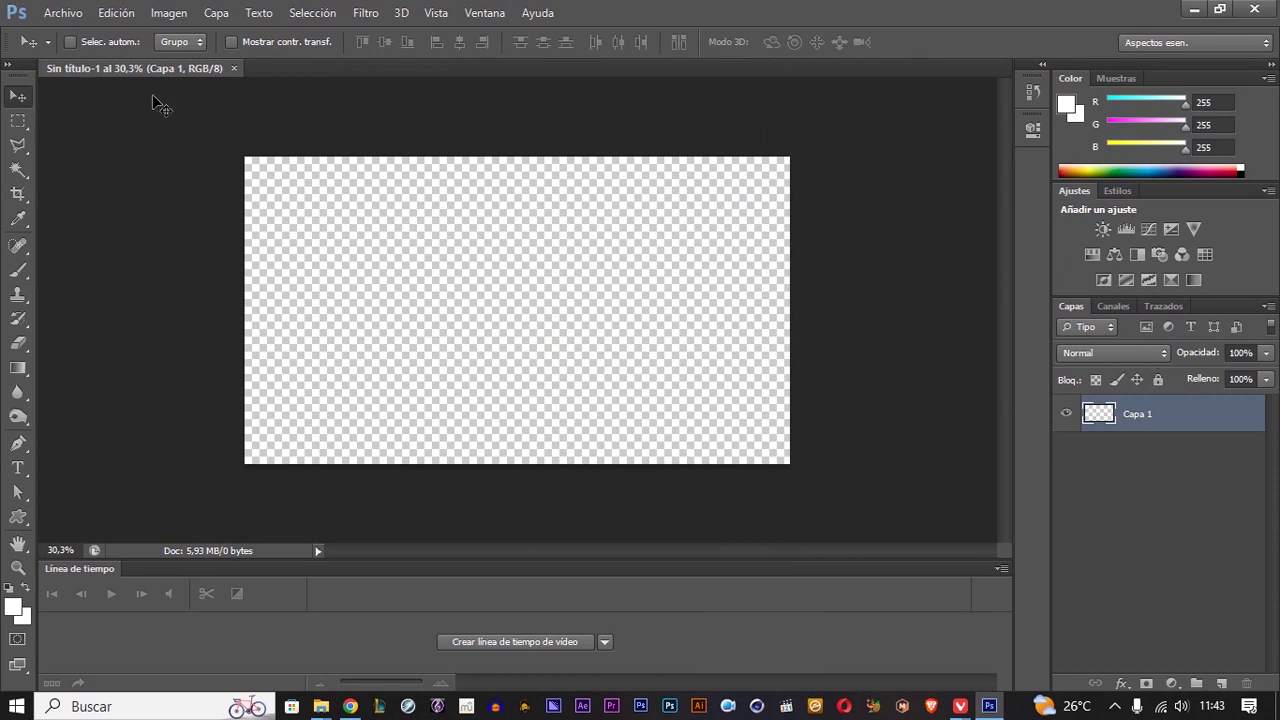
pyautogui.click(1267, 78)
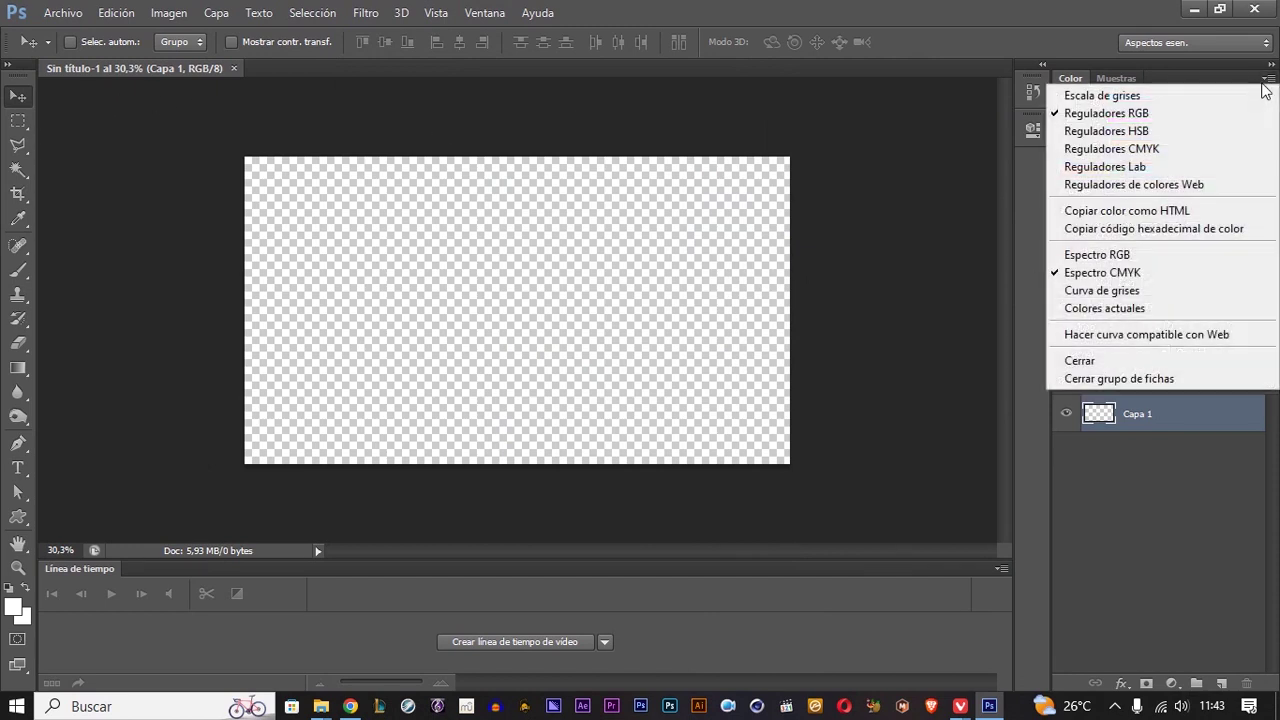
pyautogui.click(1143, 378)
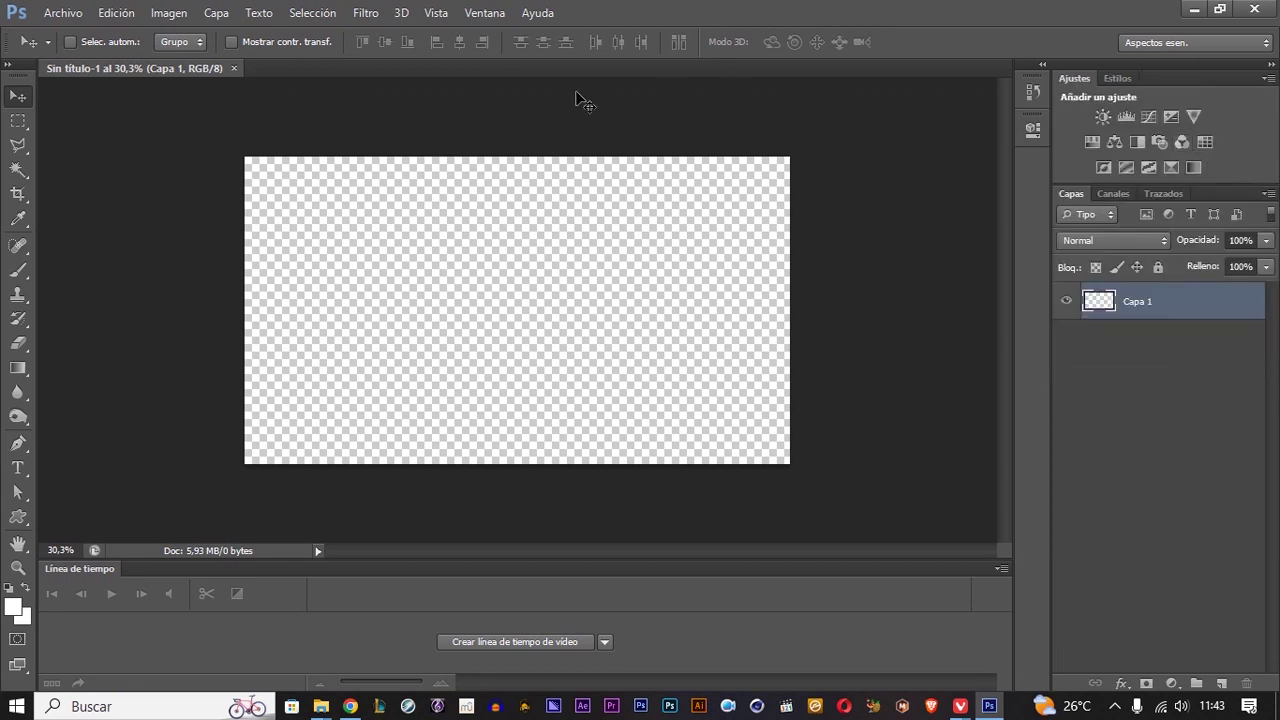
pyautogui.click(482, 14)
pyautogui.moveTo(520, 52)
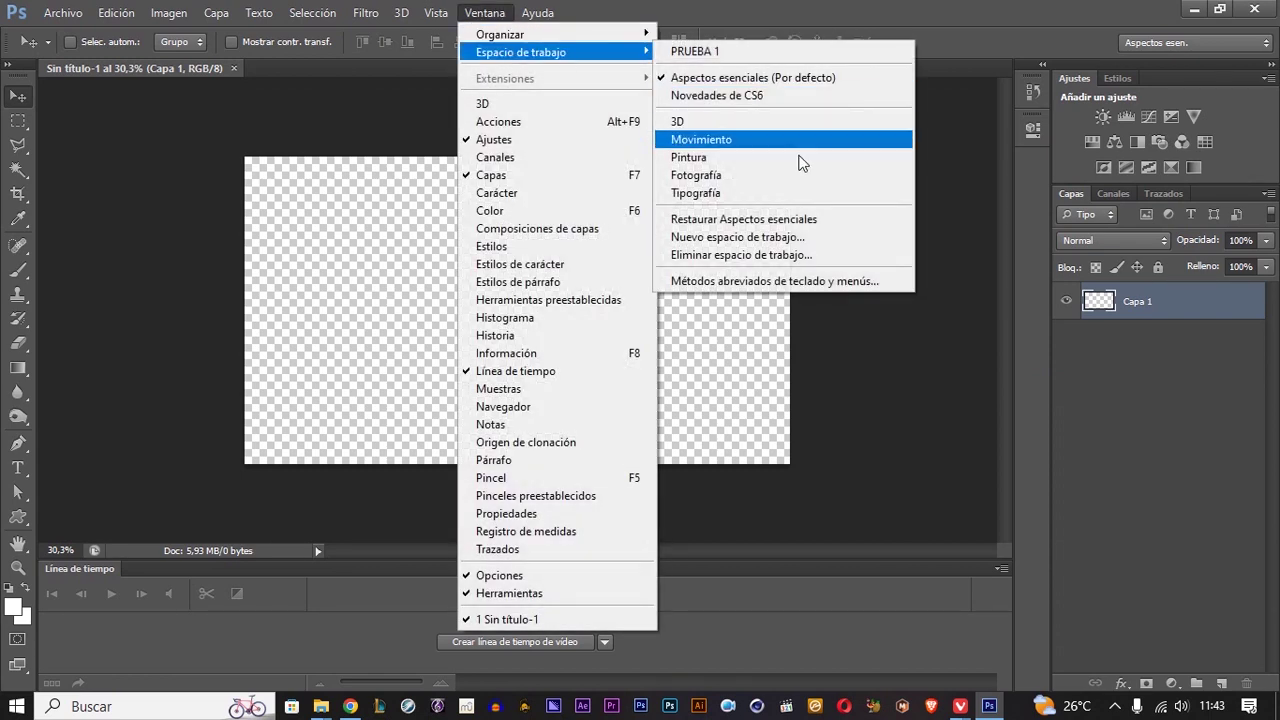
pyautogui.click(808, 219)
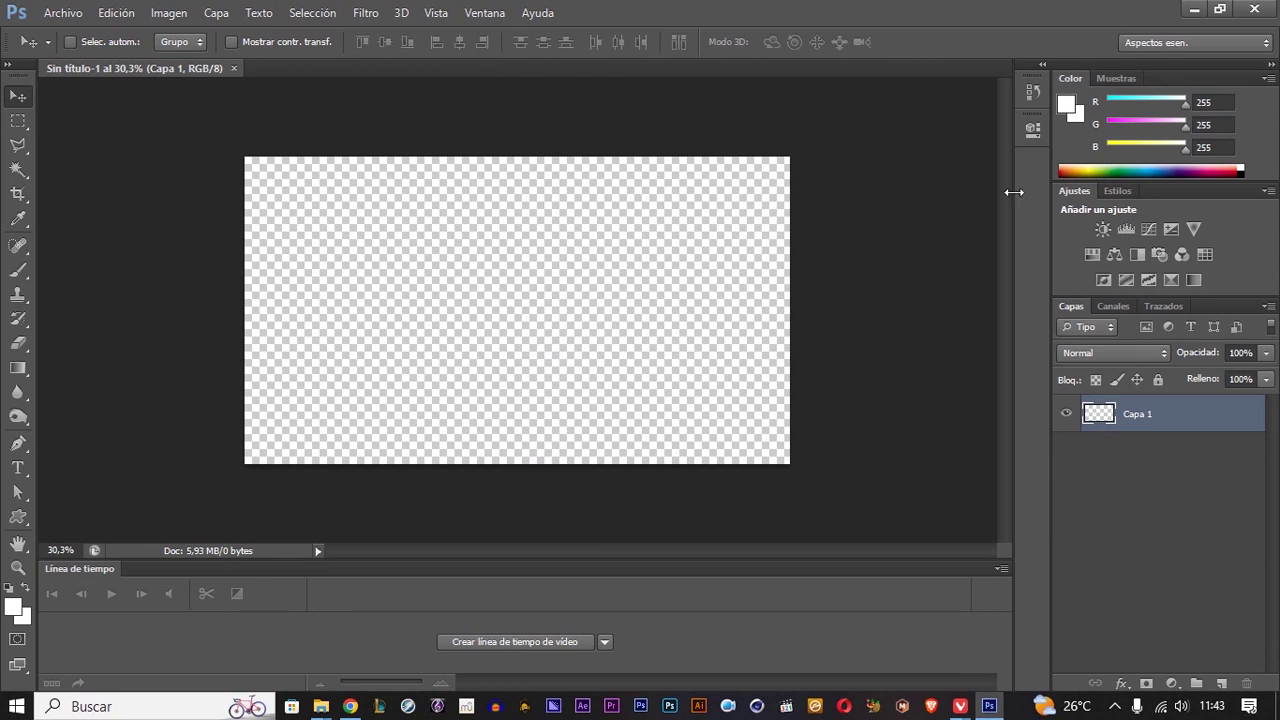
# - Float Color, Ajustes and Canales over the canvas and dock Capas as a left-edge column
pyautogui.moveTo(1071, 78); pyautogui.dragTo(1033, 125)
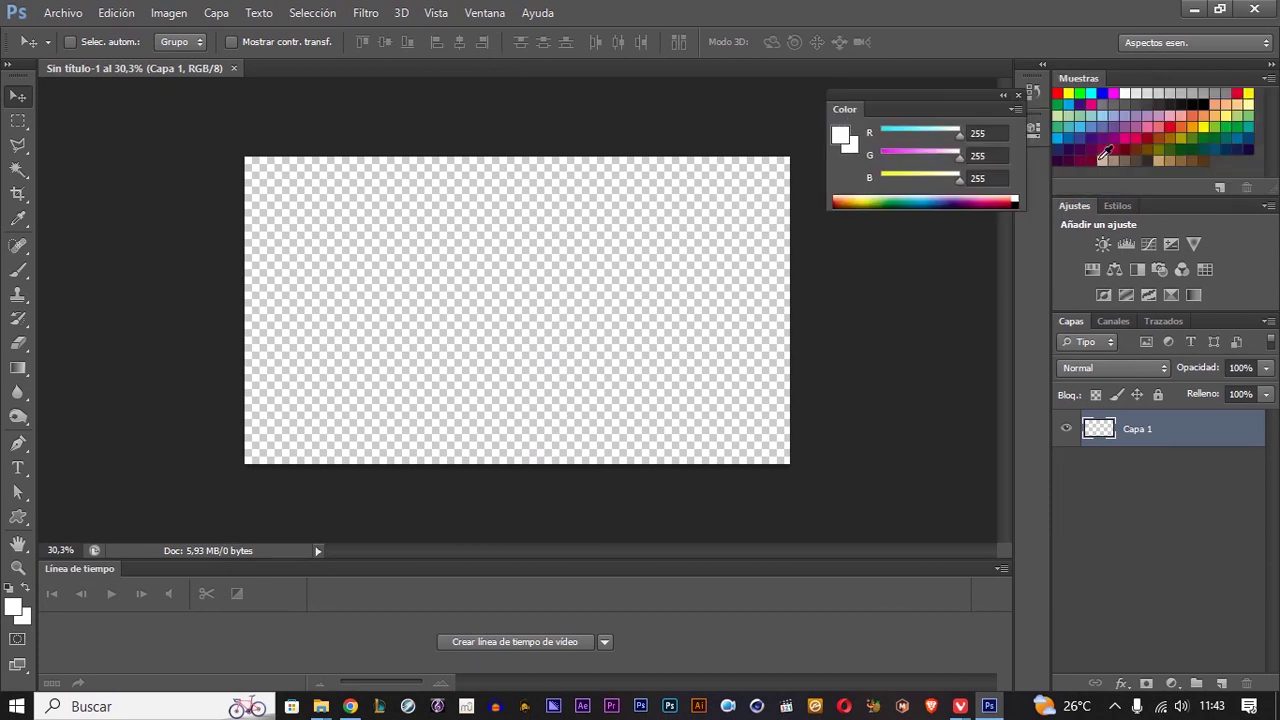
pyautogui.moveTo(1074, 206); pyautogui.dragTo(900, 221)
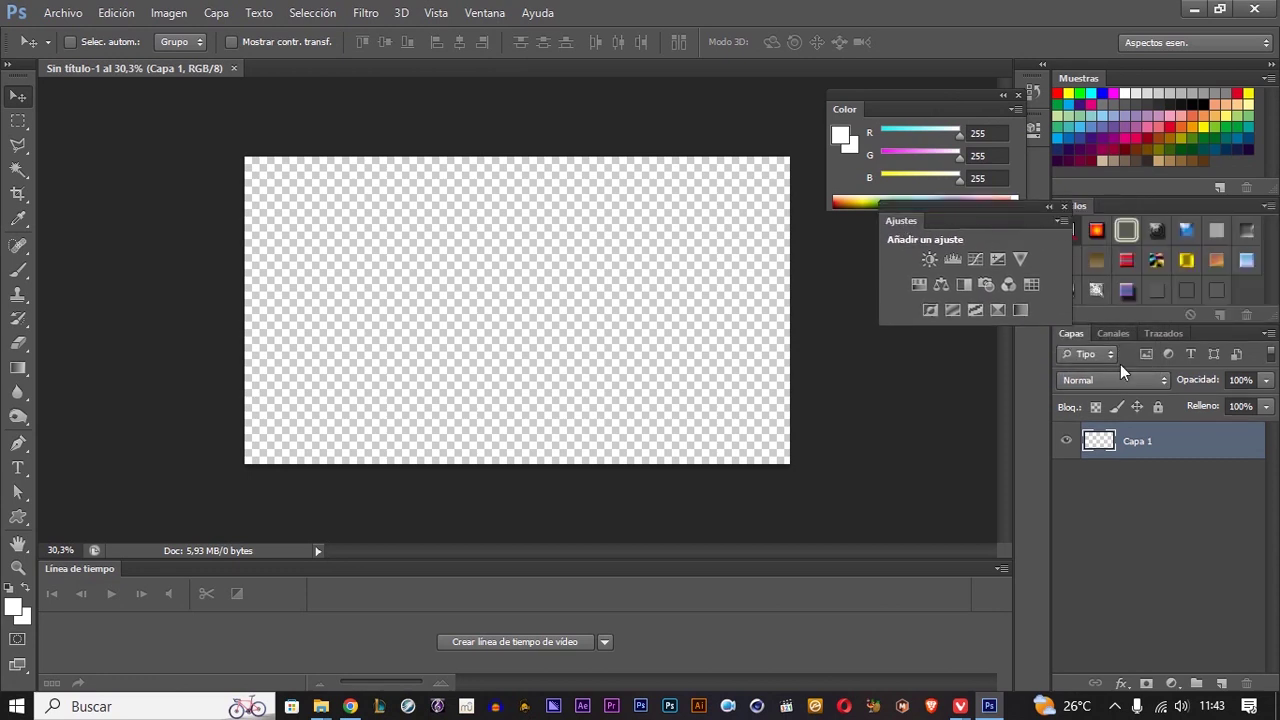
pyautogui.moveTo(1115, 338)
pyautogui.mouseDown()
pyautogui.moveTo(705, 262)
pyautogui.moveTo(818, 282)
pyautogui.mouseUp()
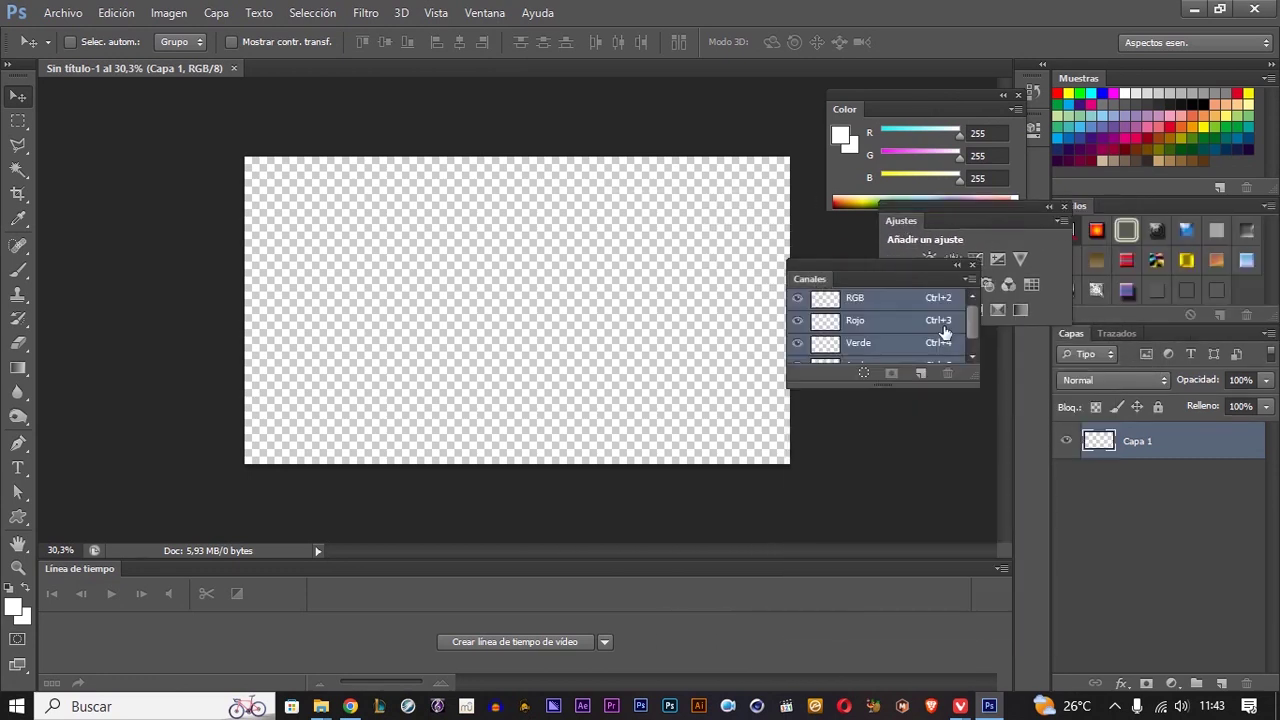
pyautogui.moveTo(1067, 336)
pyautogui.mouseDown()
pyautogui.moveTo(734, 270)
pyautogui.moveTo(137, 43)
pyautogui.moveTo(67, 62)
pyautogui.moveTo(83, 62)
pyautogui.mouseUp()
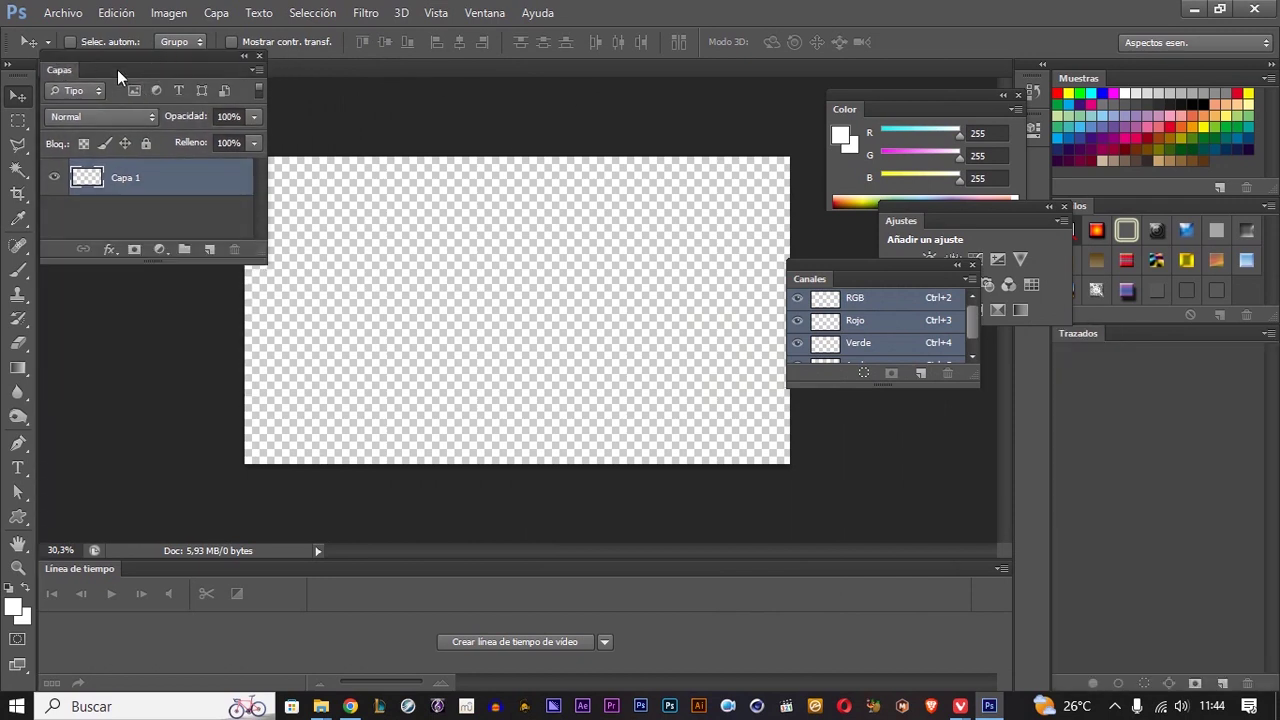
pyautogui.moveTo(117, 69)
pyautogui.mouseDown()
pyautogui.moveTo(123, 130)
pyautogui.moveTo(76, 74)
pyautogui.moveTo(70, 450)
pyautogui.moveTo(95, 512)
pyautogui.moveTo(35, 459)
pyautogui.moveTo(49, 456)
pyautogui.mouseUp()
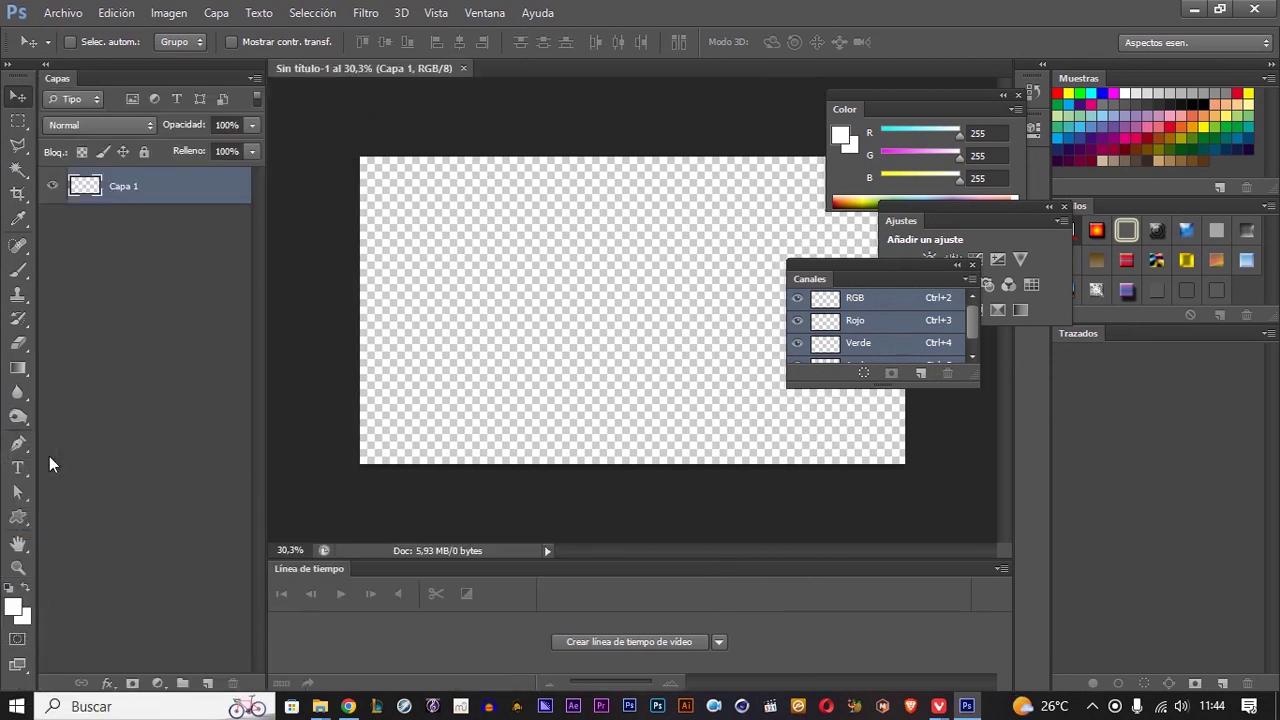
pyautogui.click(505, 13)
pyautogui.moveTo(520, 52)
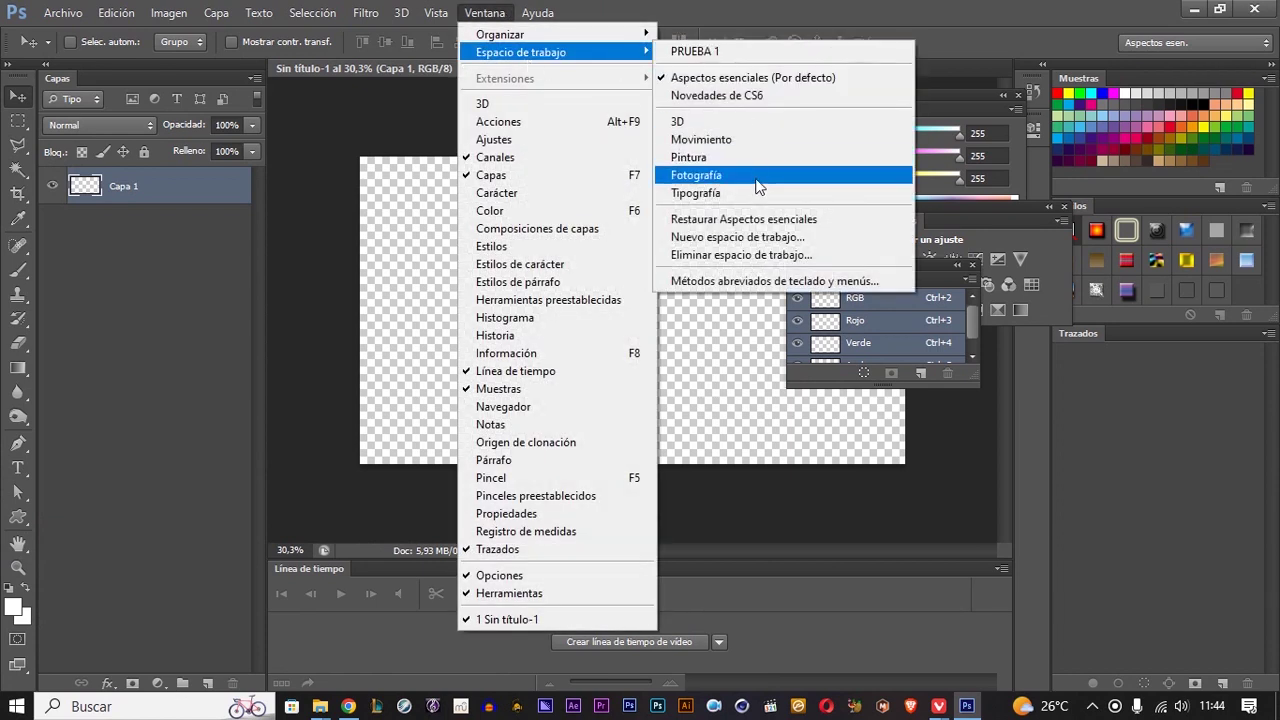
# - Save the current panel layout as a new workspace named FORMATO PRUEBA
pyautogui.click(760, 246)
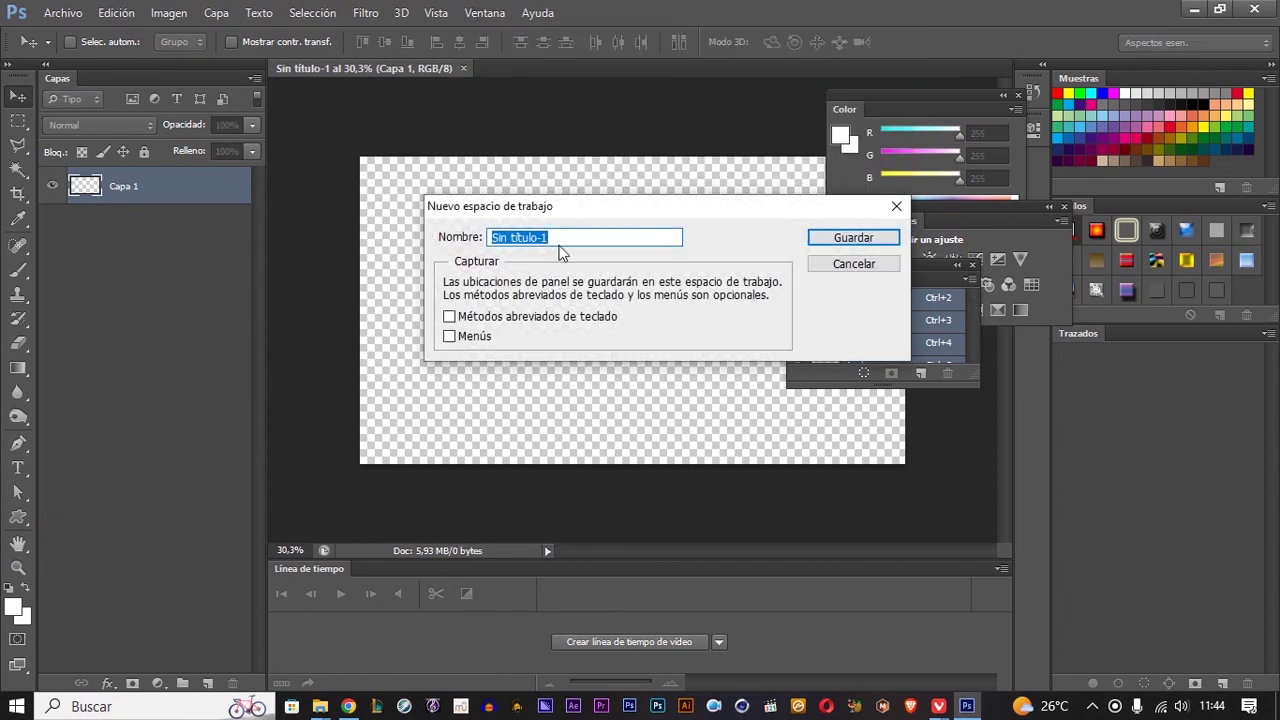
pyautogui.write('FORMATO PR')
pyautogui.write('UEBA')
pyautogui.press('Return')
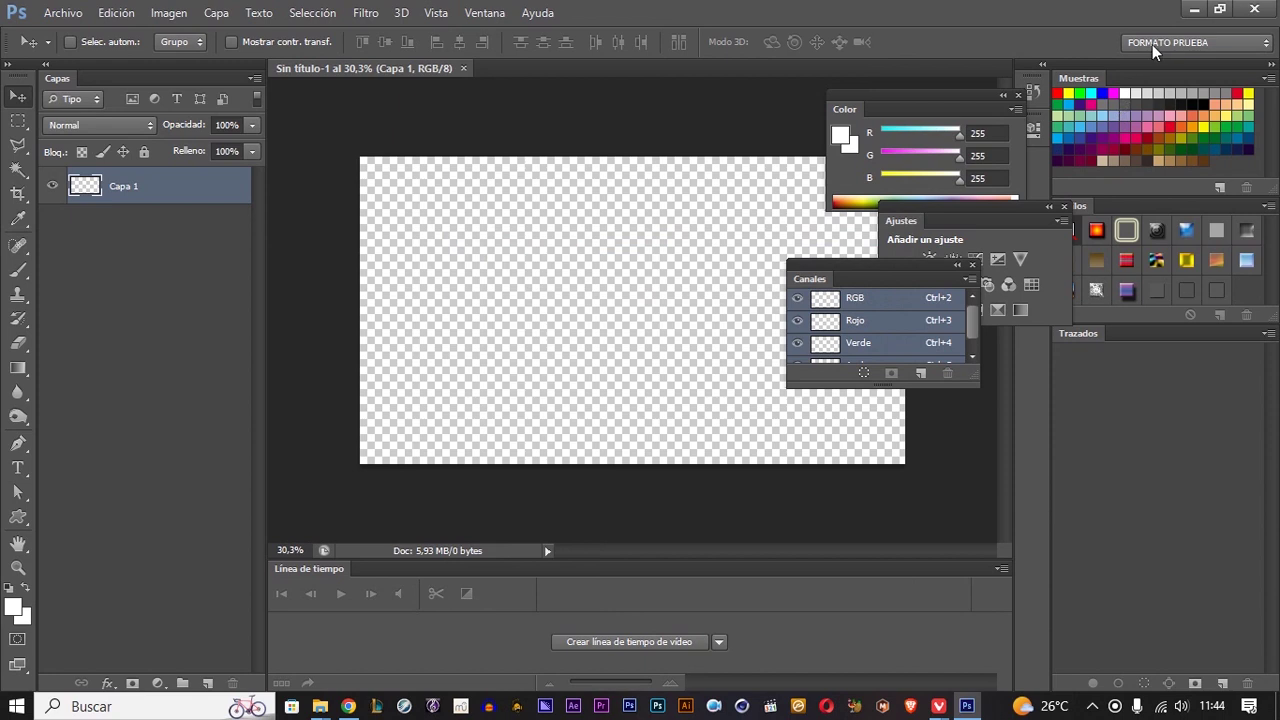
pyautogui.click(1155, 45)
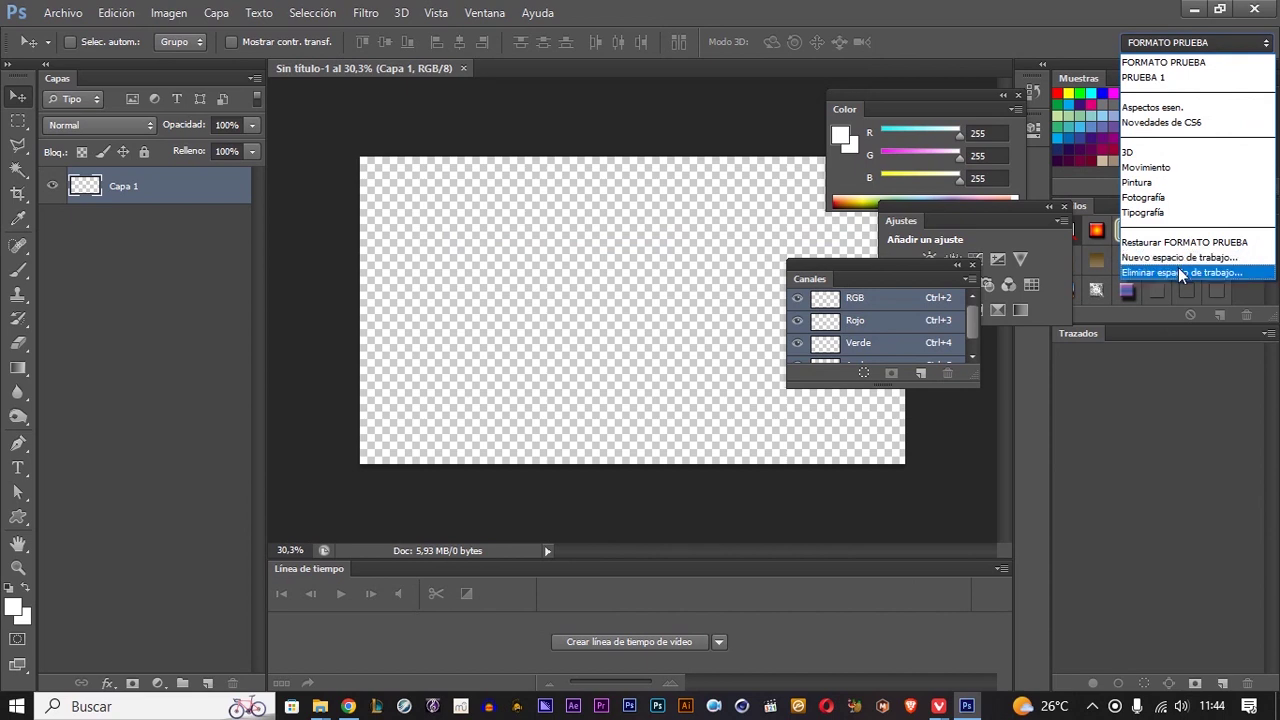
# - Switch to PRUEBA 1, FORMATO PRUEBA, then PRUEBA 1 again, and start Eliminar espacio de trabajo
pyautogui.click(490, 15)
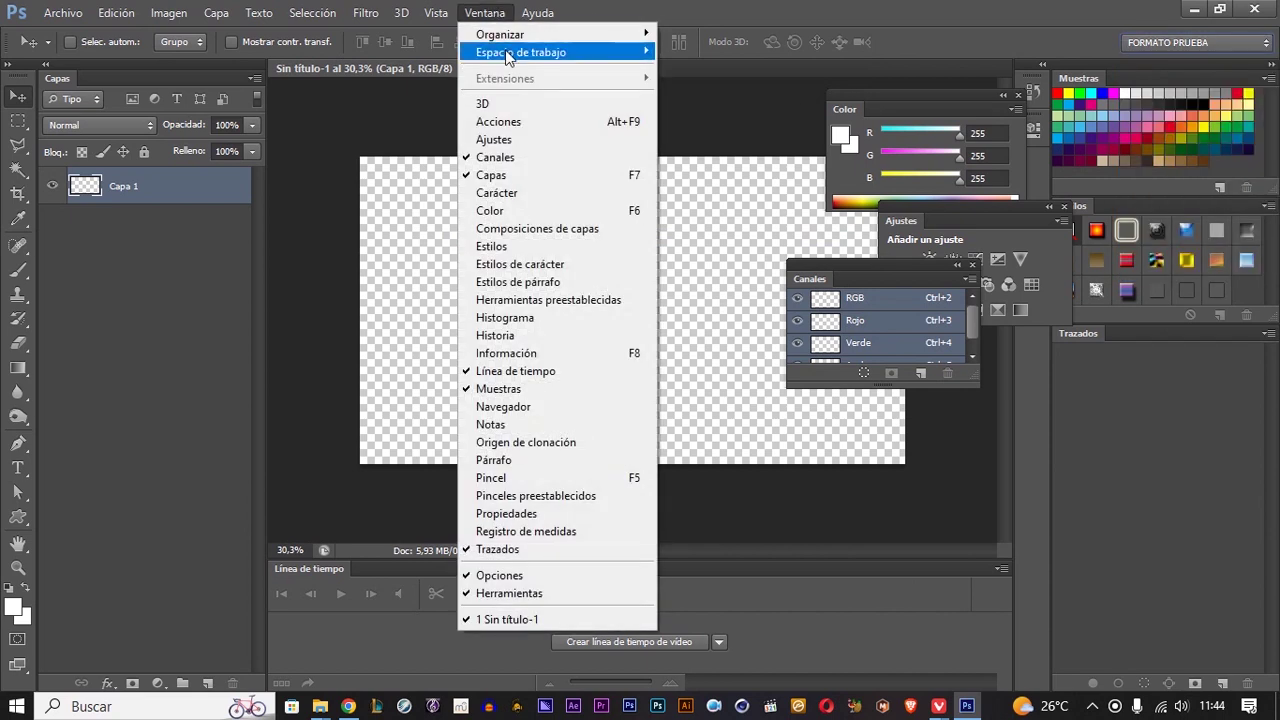
pyautogui.moveTo(520, 52)
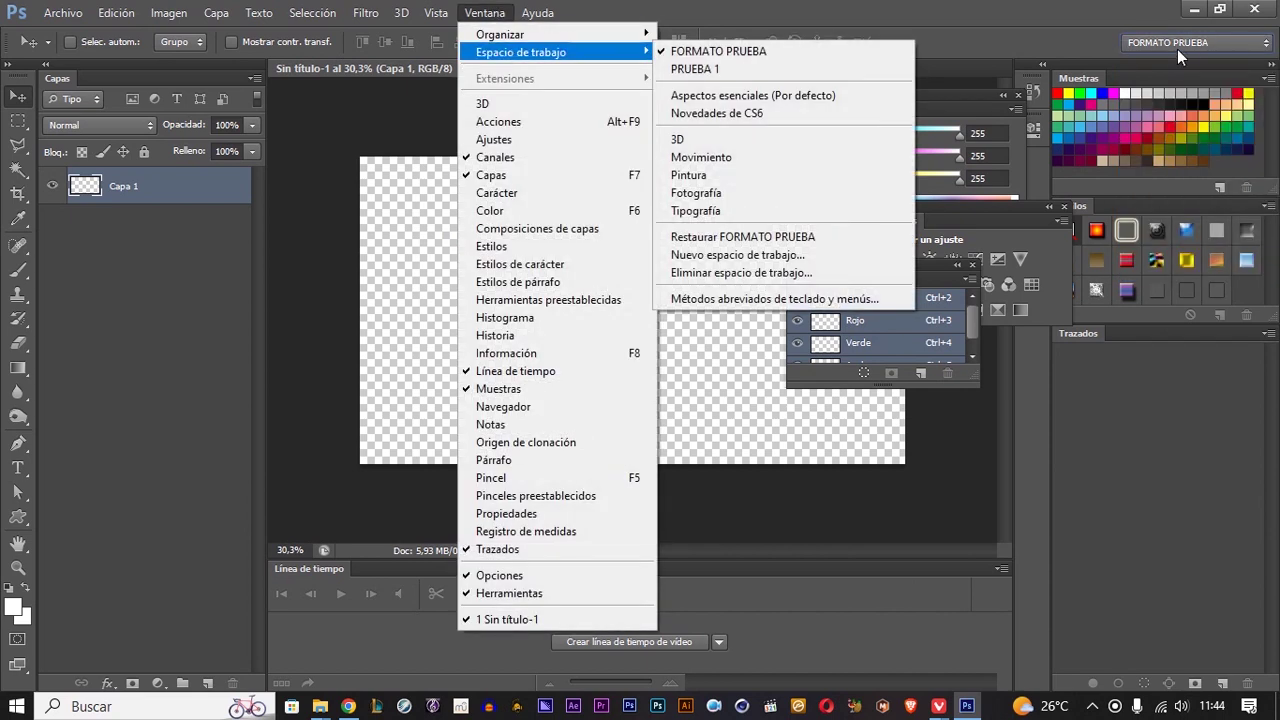
pyautogui.click(1179, 44)
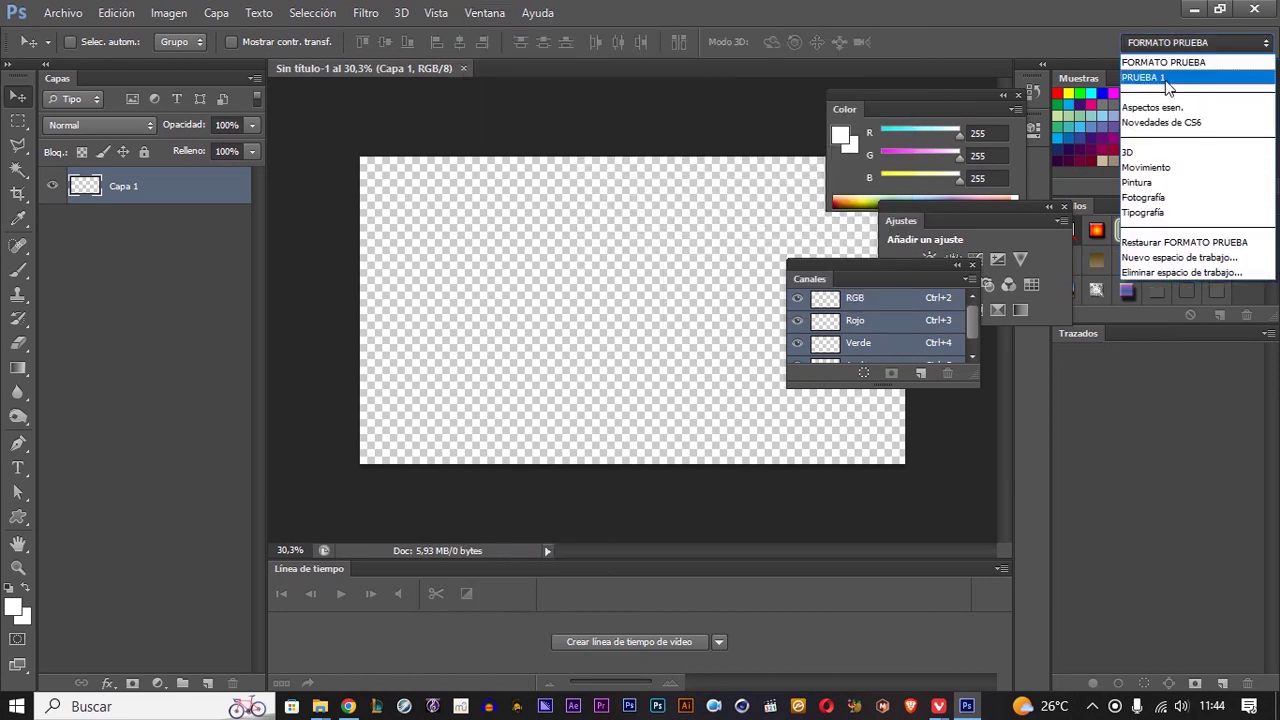
pyautogui.click(1165, 79)
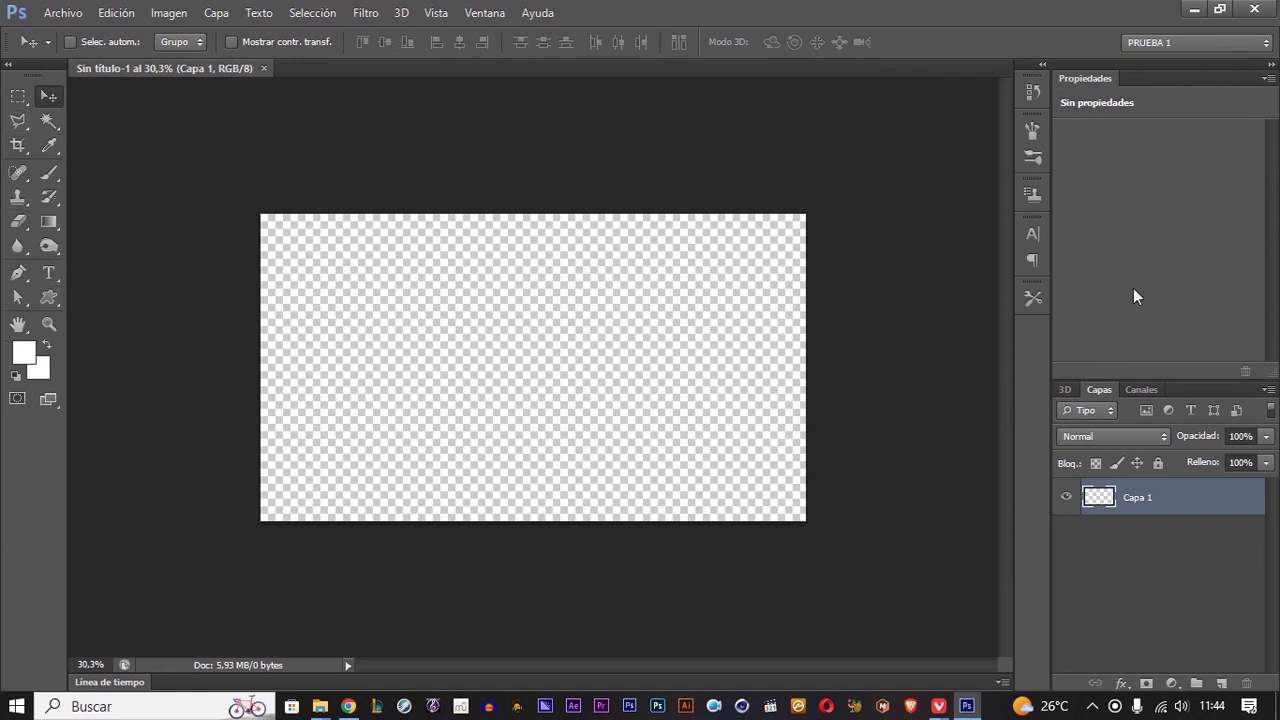
pyautogui.click(1168, 44)
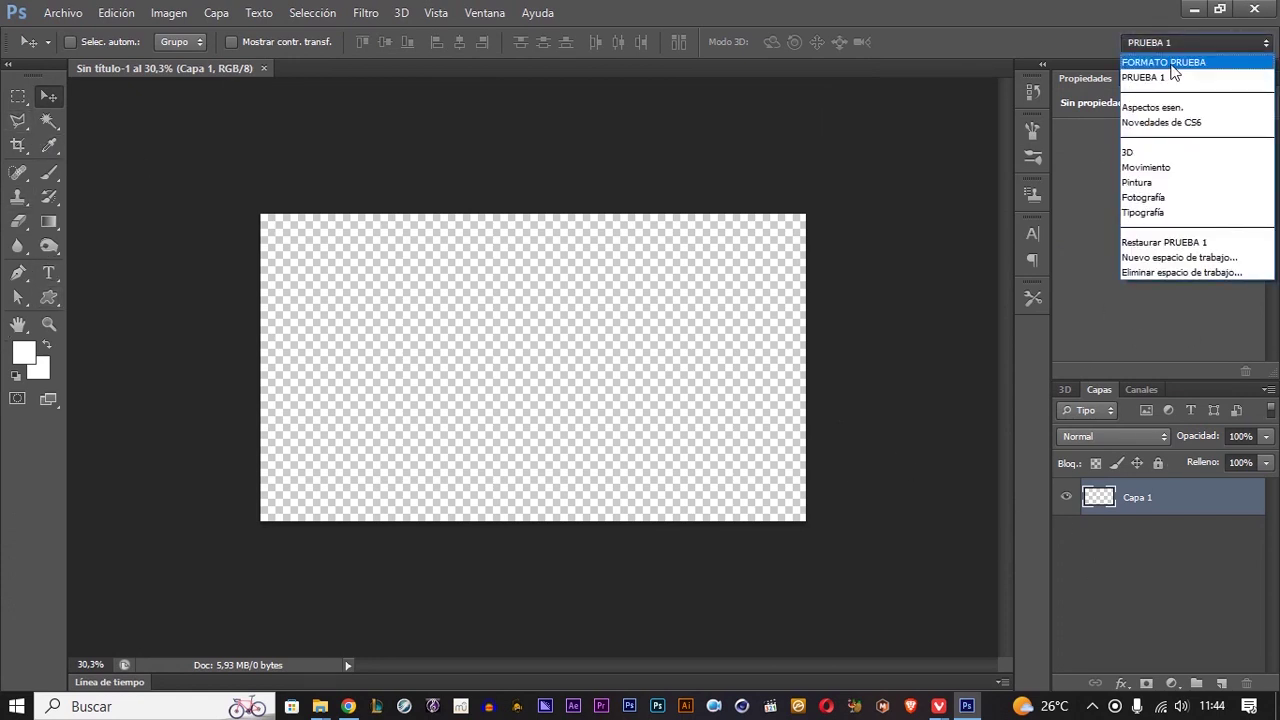
pyautogui.click(1165, 62)
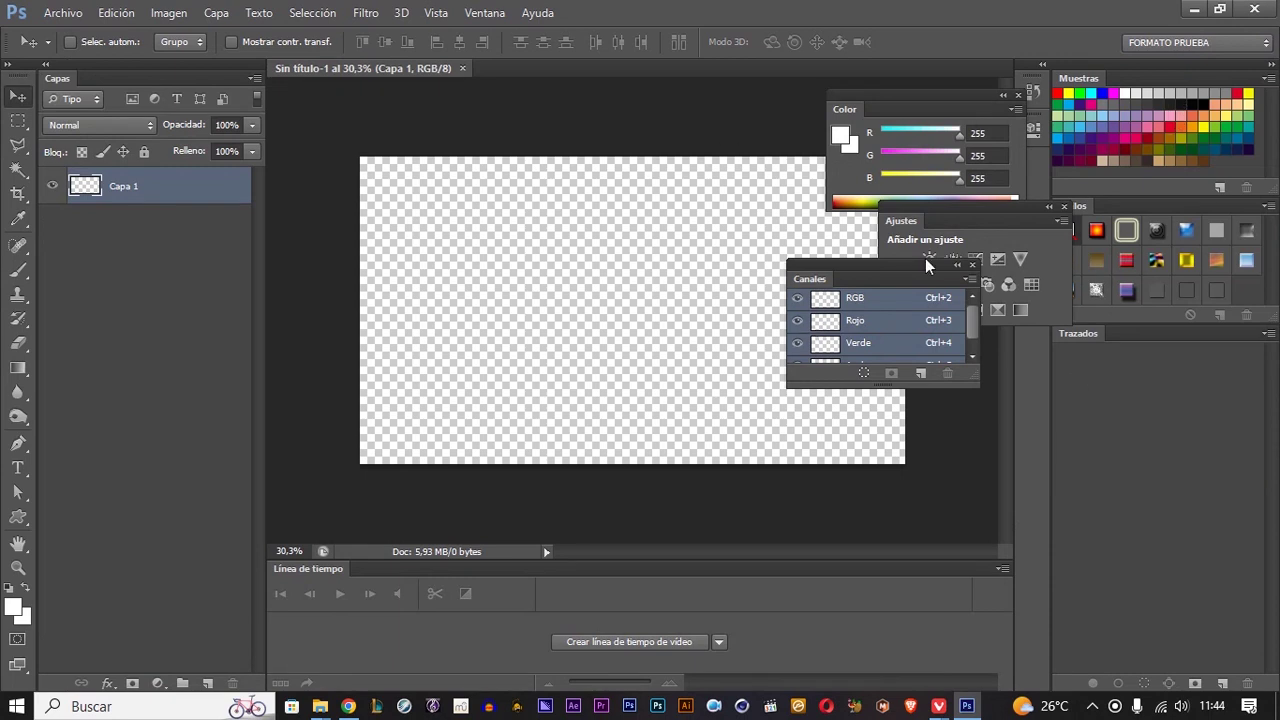
pyautogui.click(1137, 43)
pyautogui.click(1141, 79)
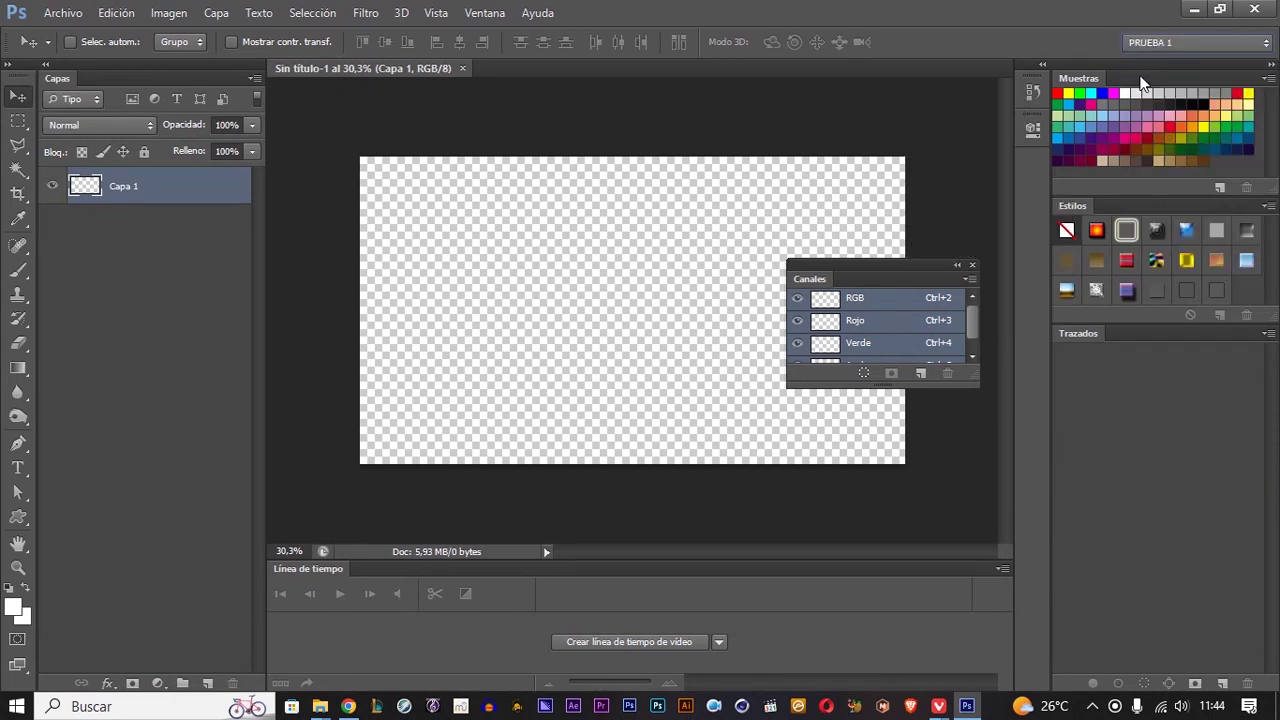
pyautogui.click(1160, 43)
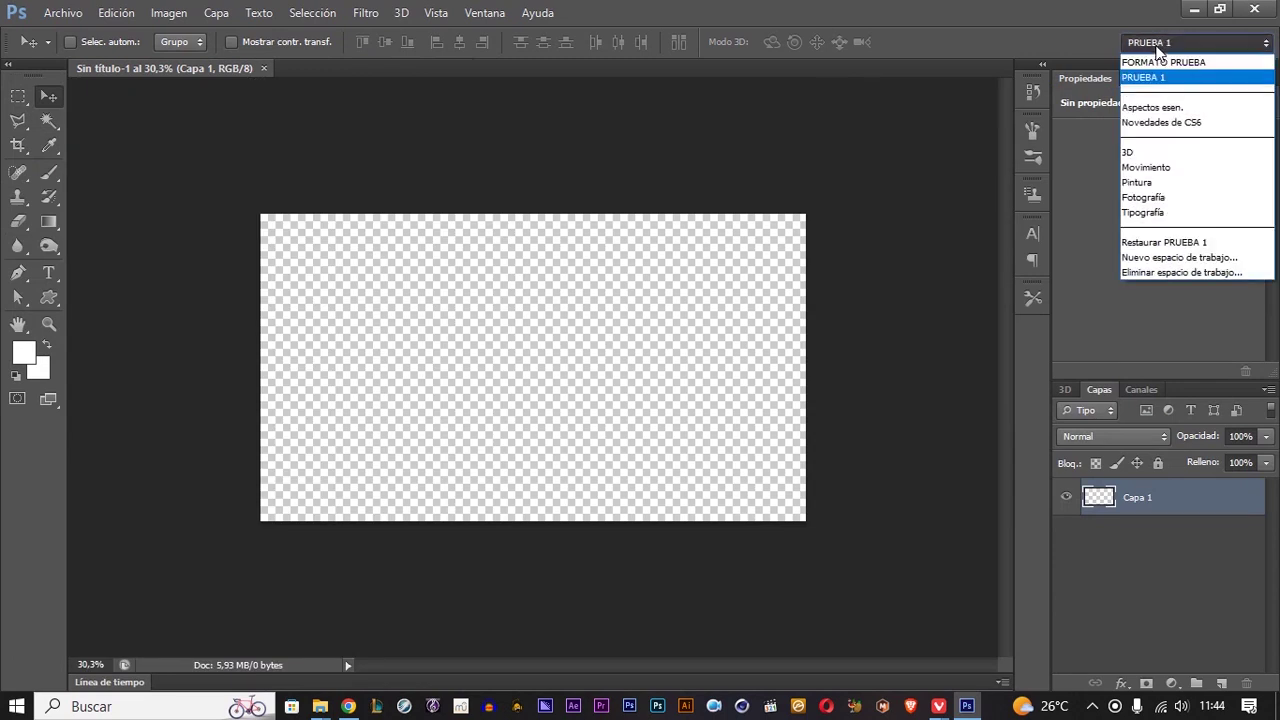
pyautogui.click(1180, 276)
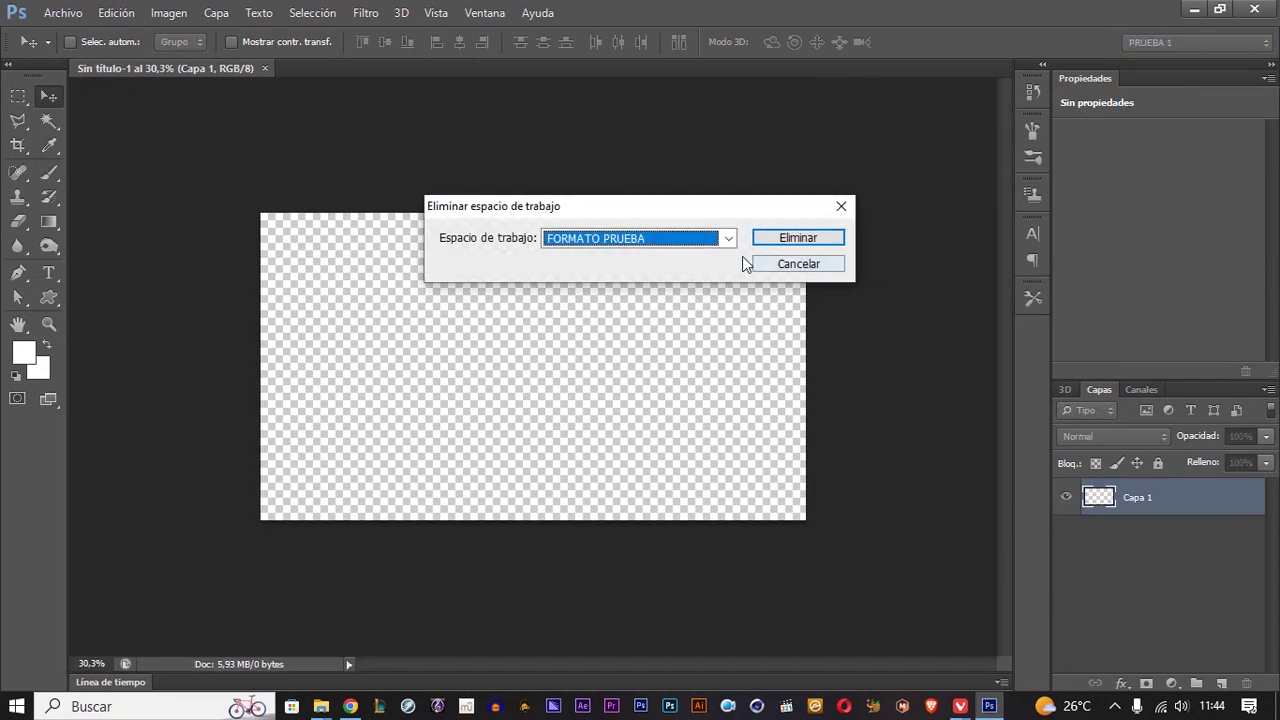
# - Delete the FORMATO PRUEBA workspace, then recheck the delete list, leaving only PRUEBA 1
pyautogui.click(775, 240)
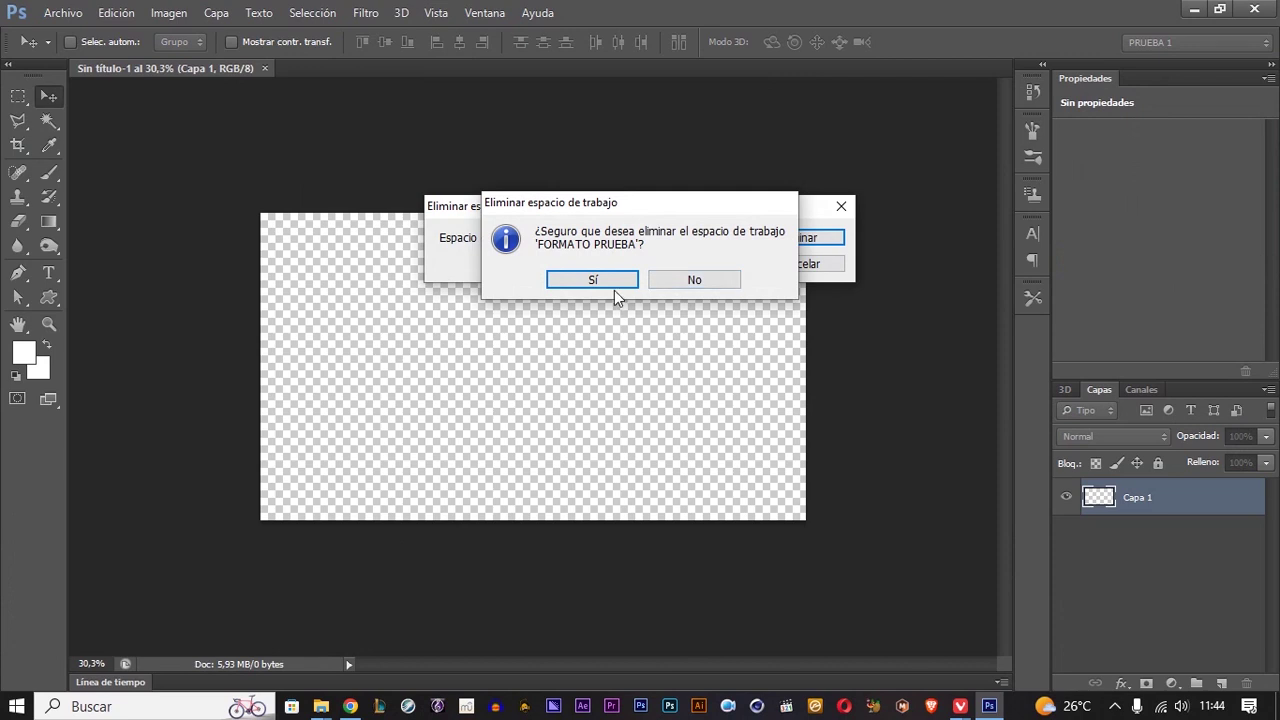
pyautogui.click(612, 280)
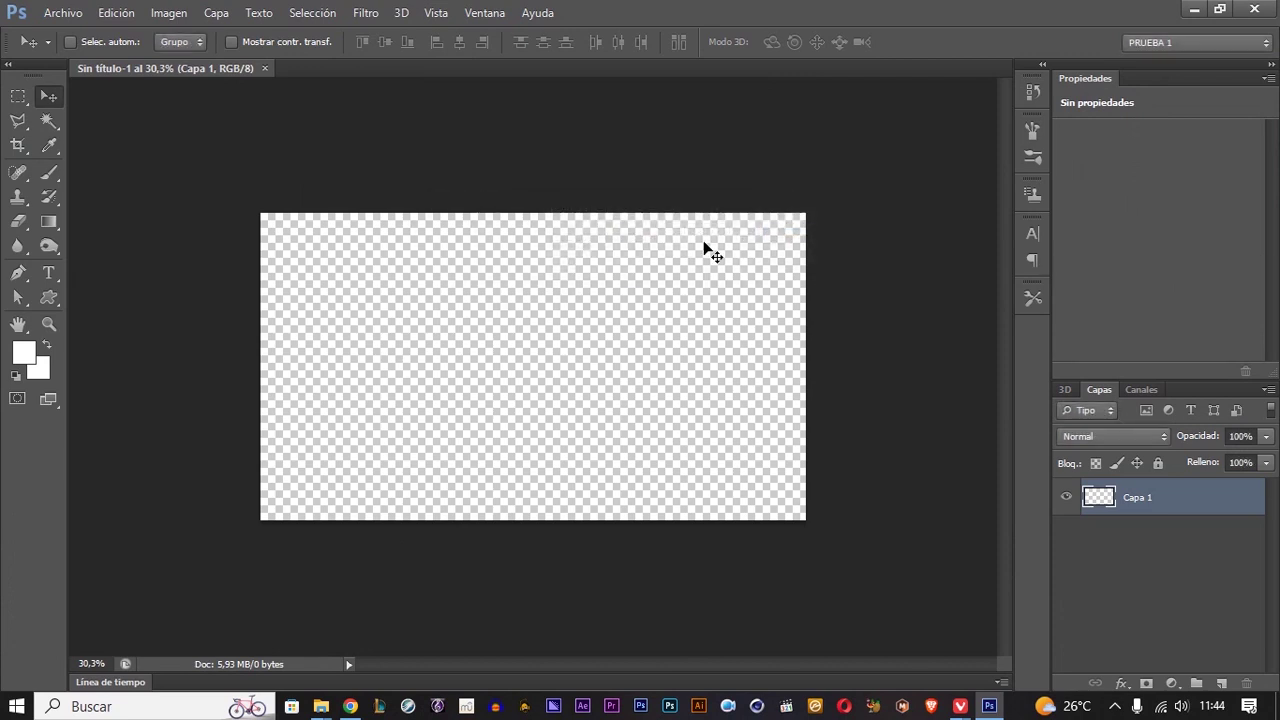
pyautogui.click(1176, 42)
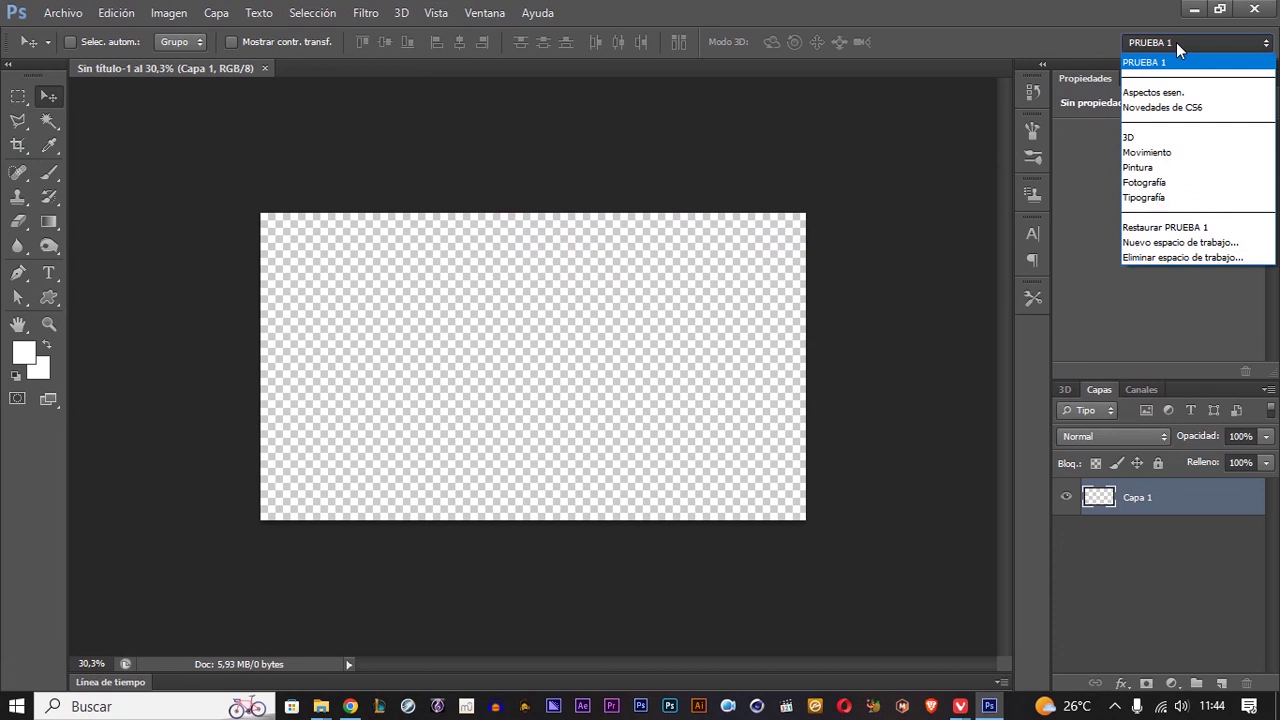
pyautogui.click(1189, 257)
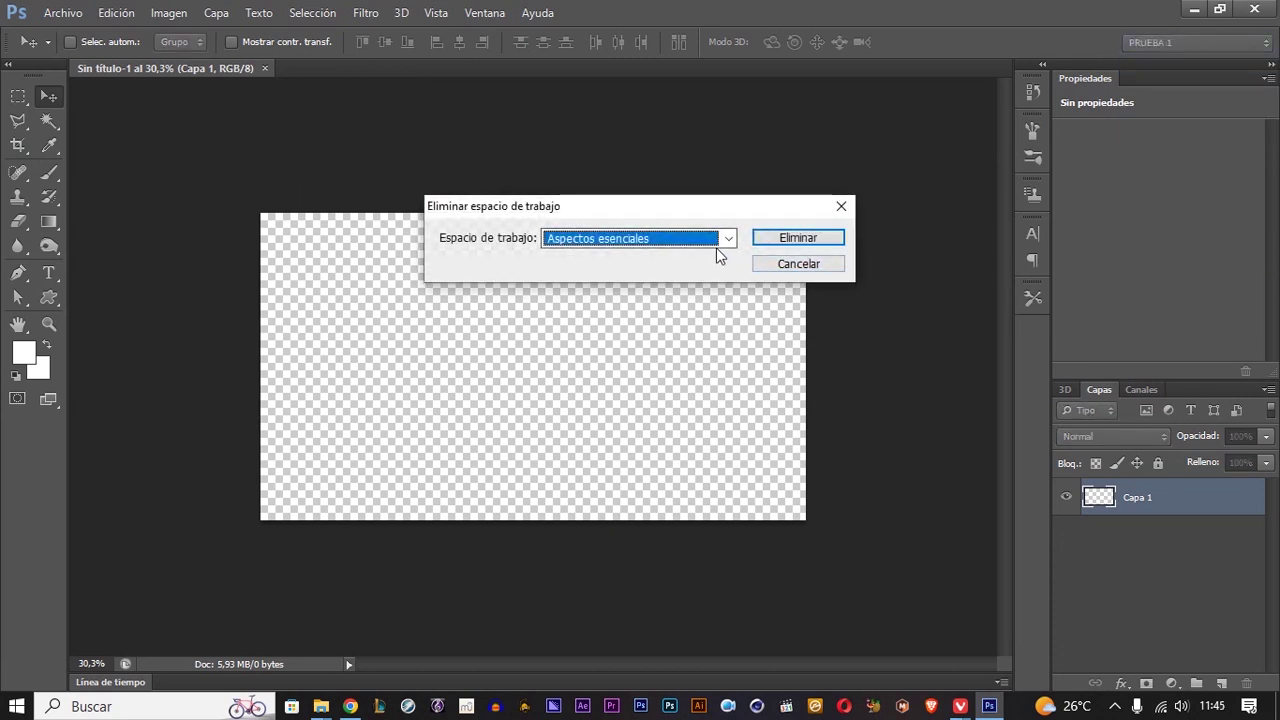
pyautogui.click(718, 250)
pyautogui.click(799, 263)
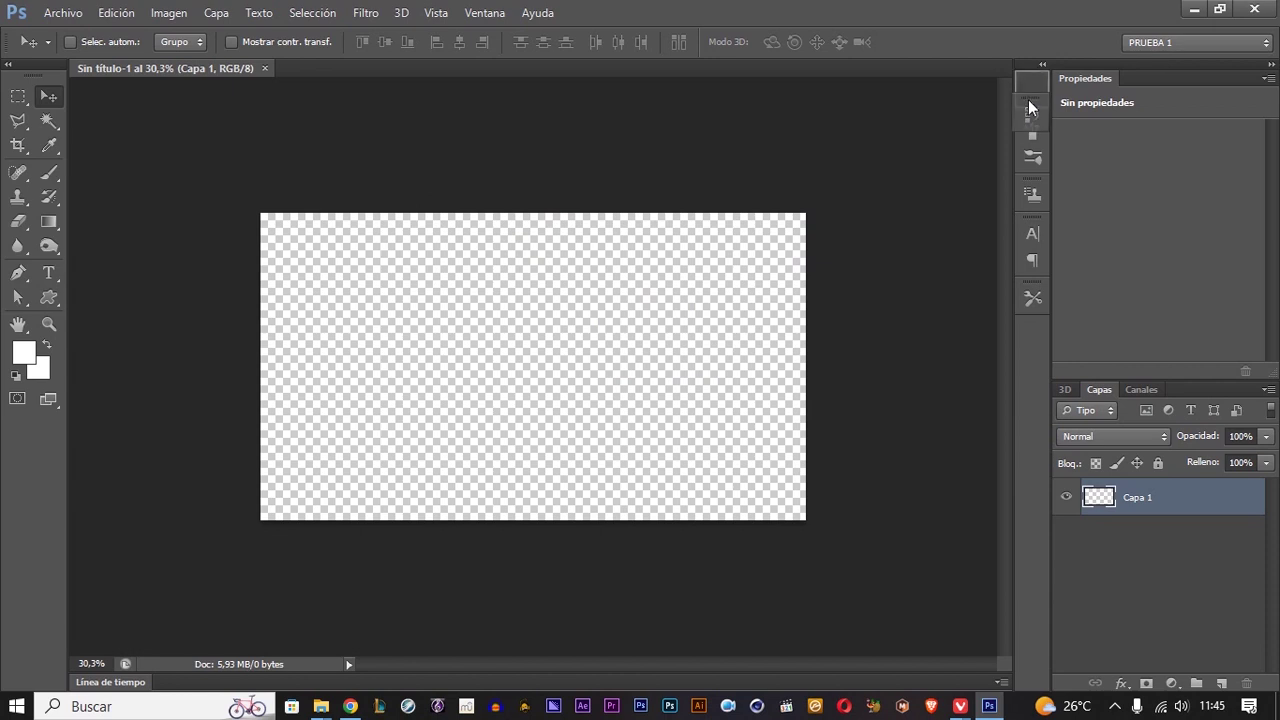
# - Float the History and brush panels out of the dock
pyautogui.moveTo(1033, 88); pyautogui.dragTo(955, 91)
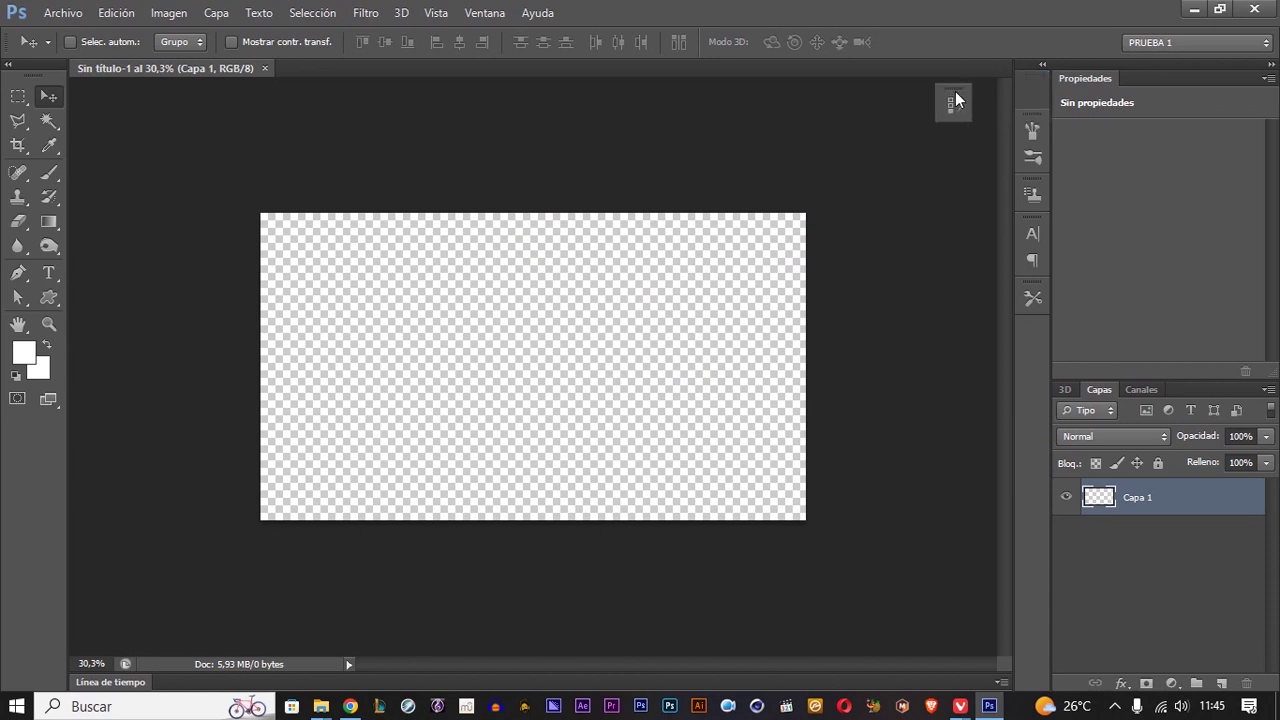
pyautogui.moveTo(1033, 88); pyautogui.dragTo(966, 129)
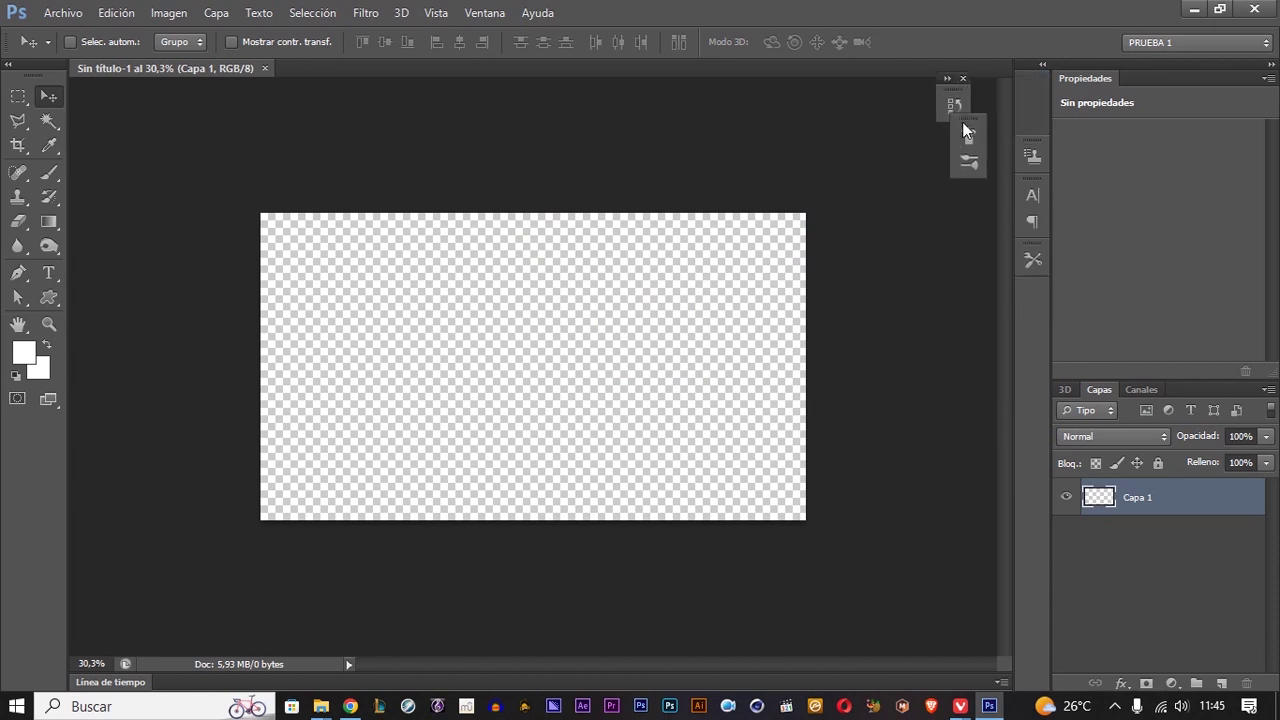
pyautogui.moveTo(1031, 92); pyautogui.dragTo(955, 100)
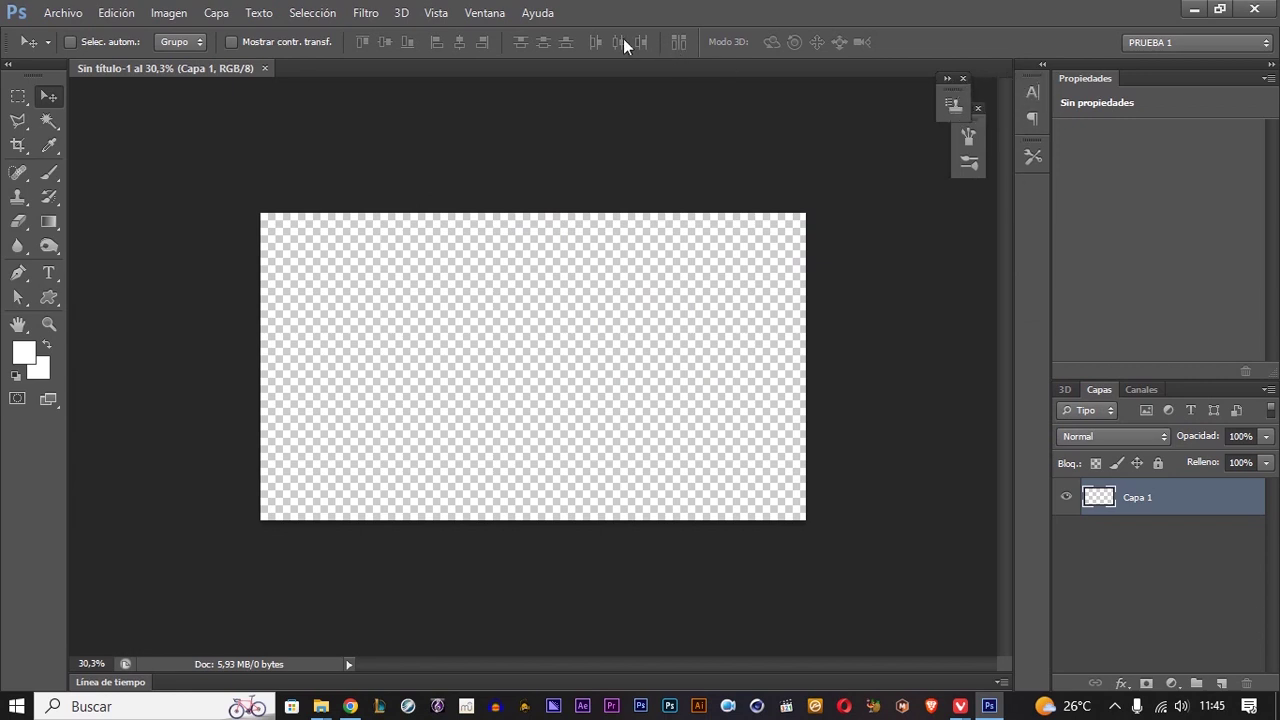
# - Restore the PRUEBA 1 workspace so the panels return to their saved layout
pyautogui.click(487, 12)
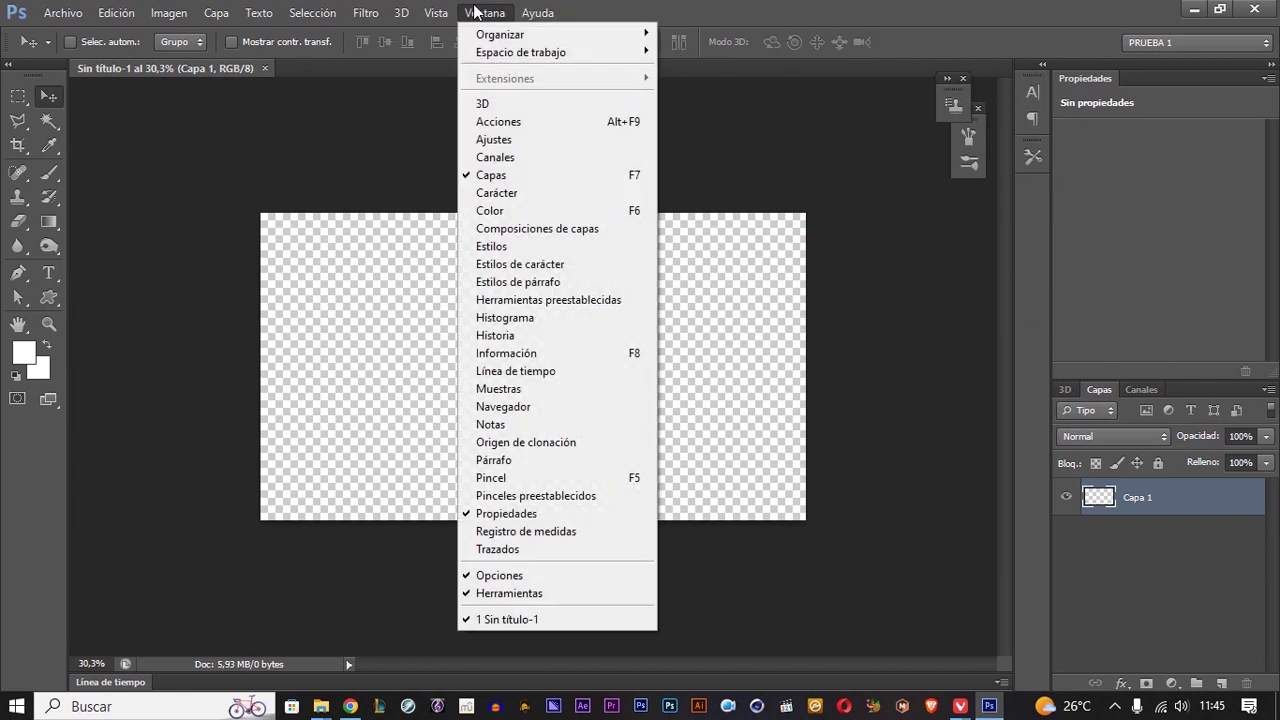
pyautogui.click(1197, 42)
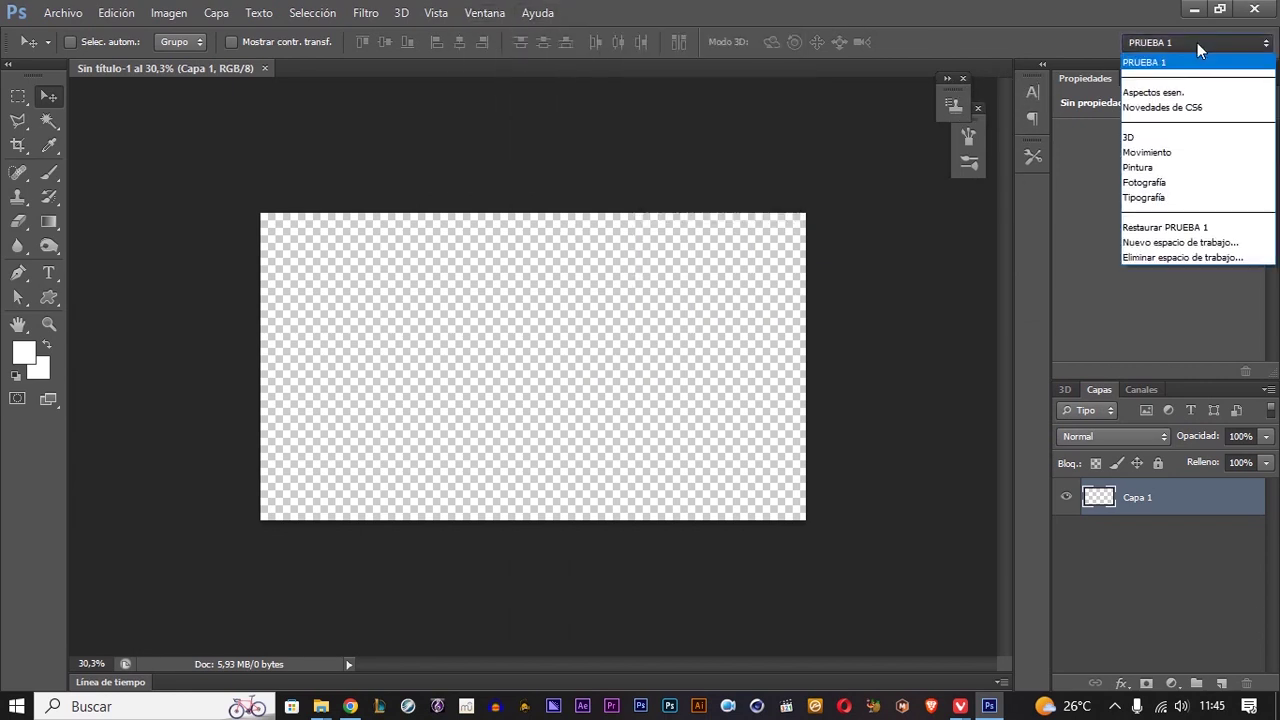
pyautogui.click(1160, 227)
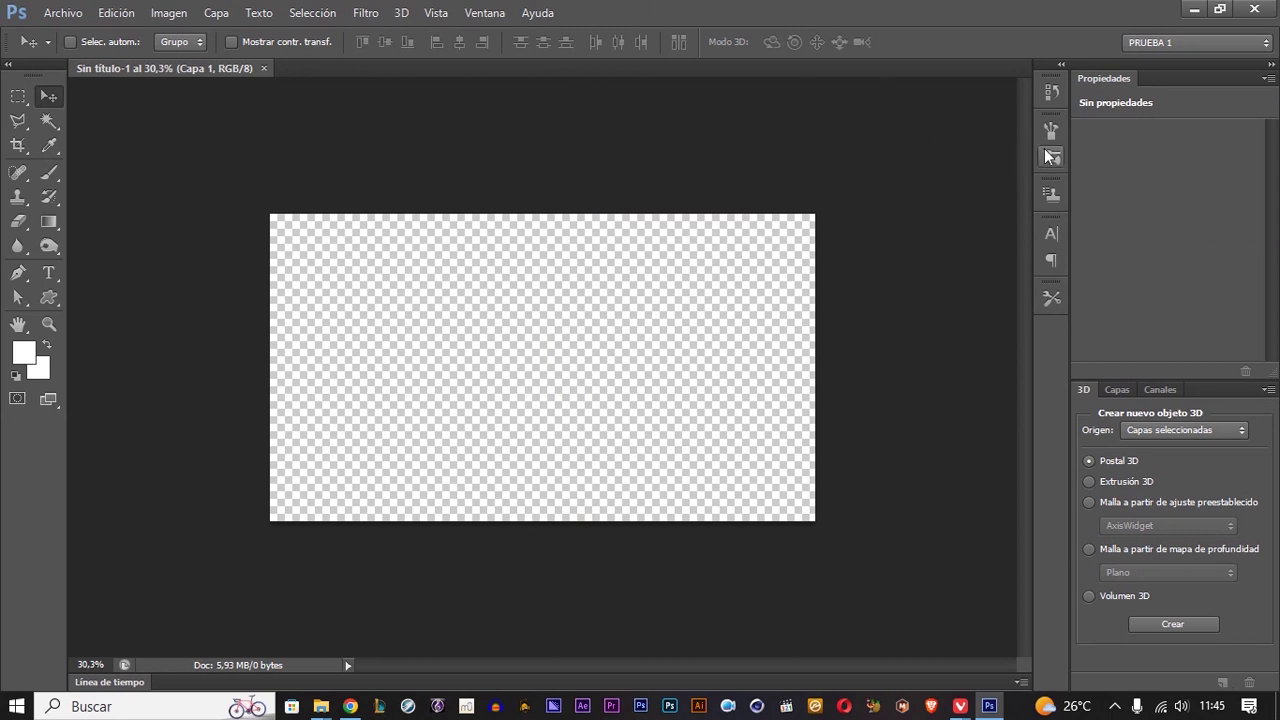
# - Show the Estilos de carácter panel and dock it with the other panels
pyautogui.click(485, 13)
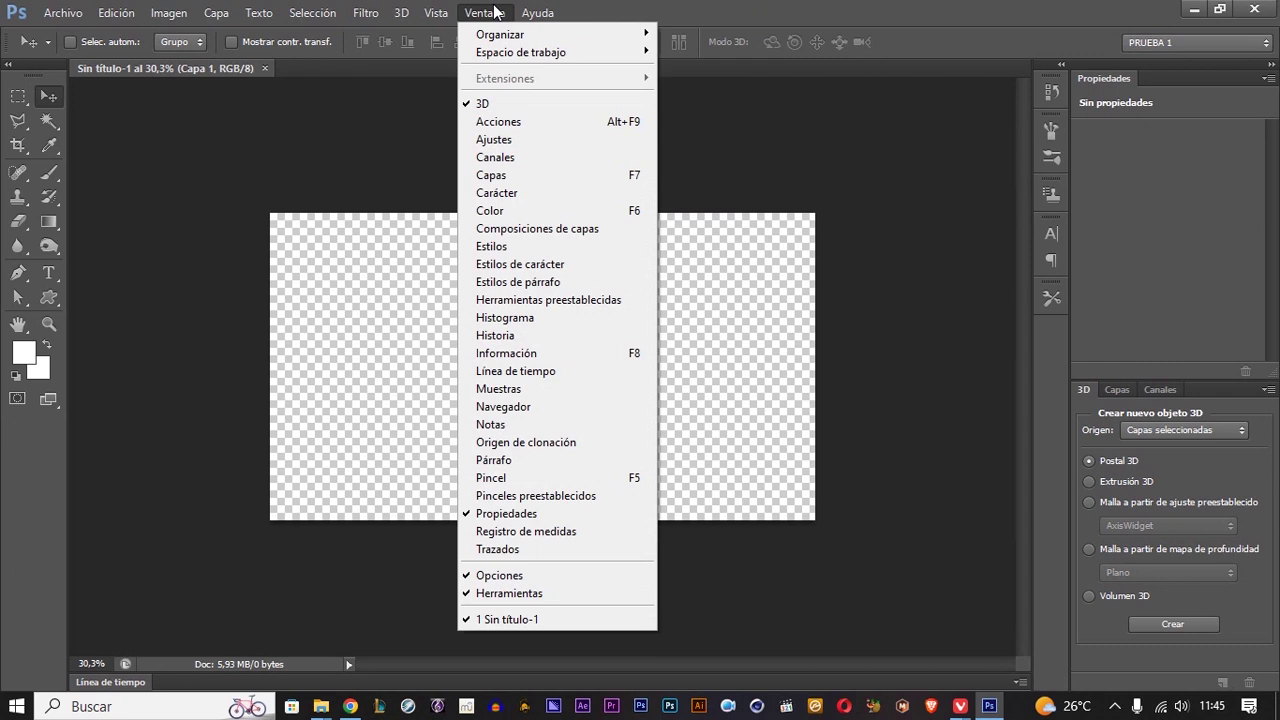
pyautogui.click(577, 264)
pyautogui.moveTo(575, 260); pyautogui.dragTo(1028, 256)
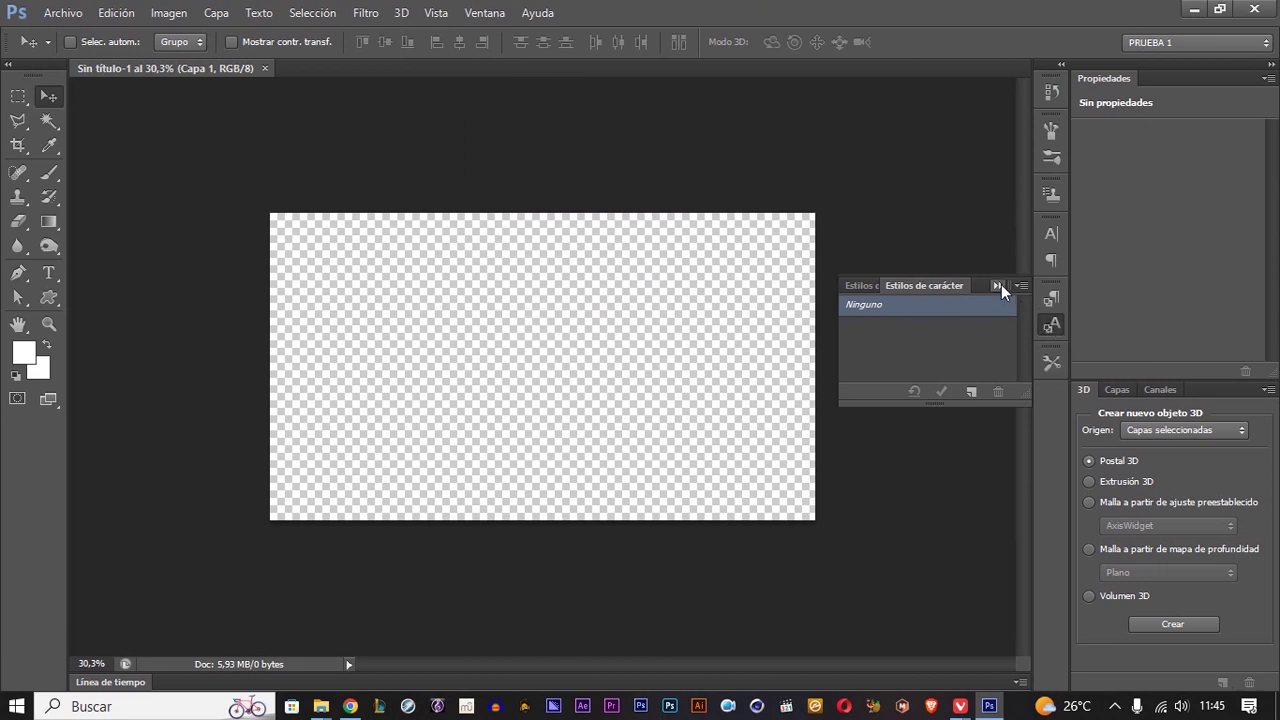
pyautogui.click(999, 285)
pyautogui.click(1050, 326)
# - Show the Notas panel and collapse it to an icon in the dock
pyautogui.click(485, 12)
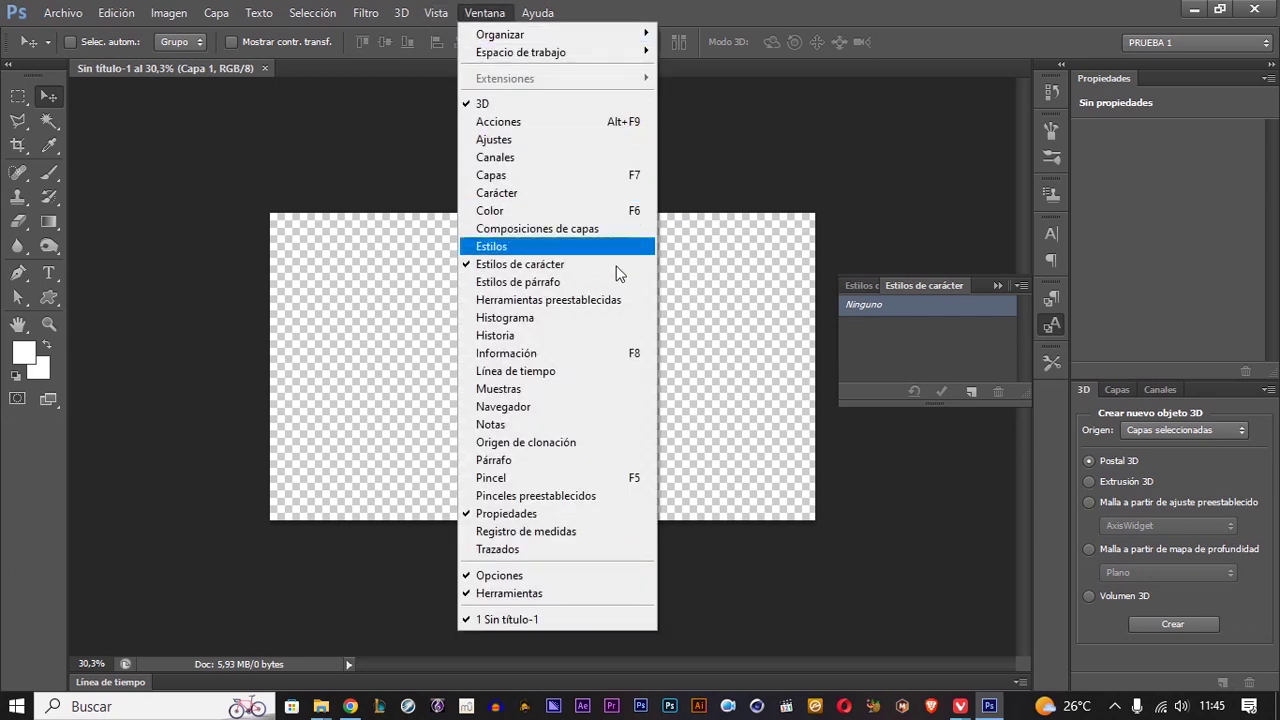
pyautogui.click(543, 428)
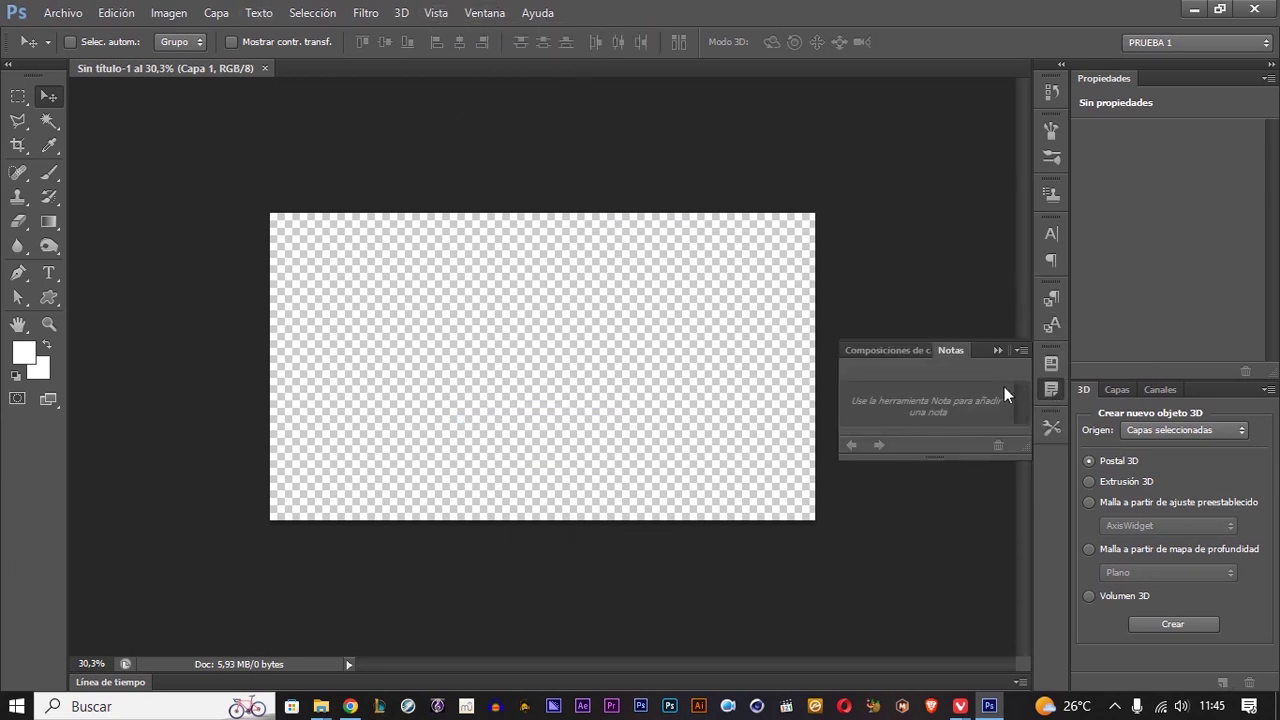
pyautogui.click(996, 349)
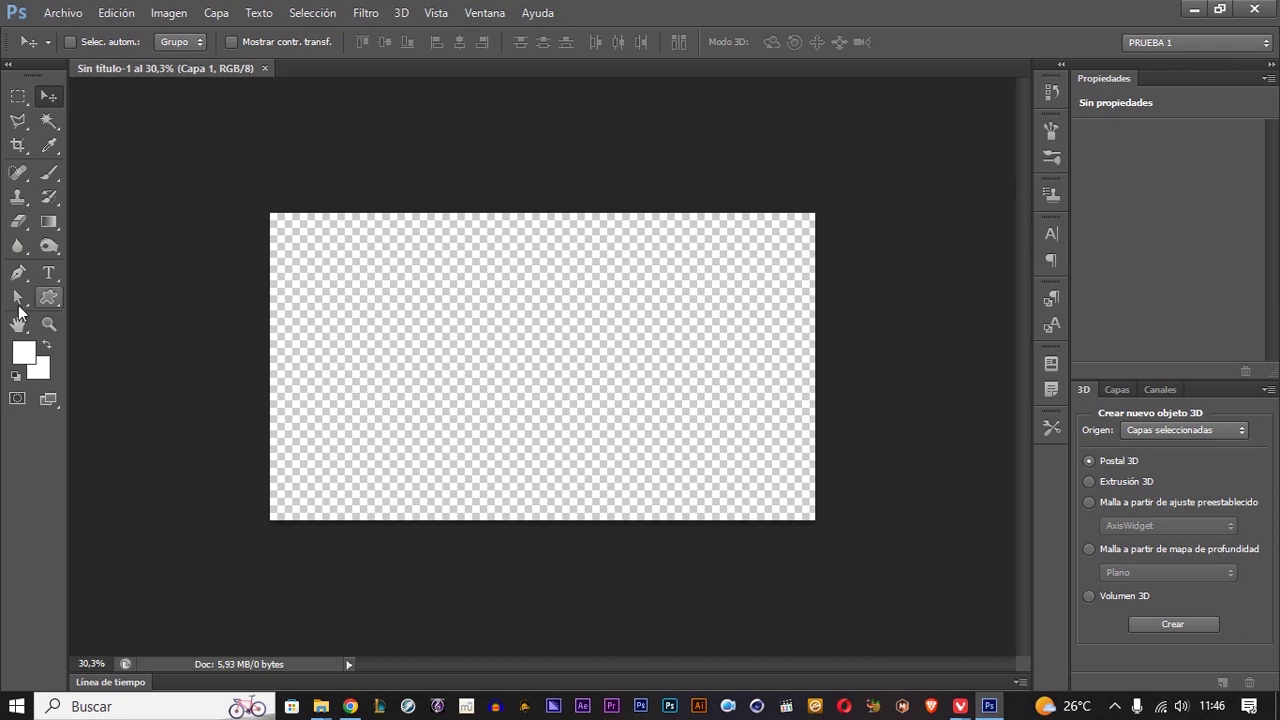
# - Zoom and pan around the canvas, then bring the Capas panel with Capa 1 forward
pyautogui.scroll(2, 250, 325)
pyautogui.scroll(-3, 250, 325)
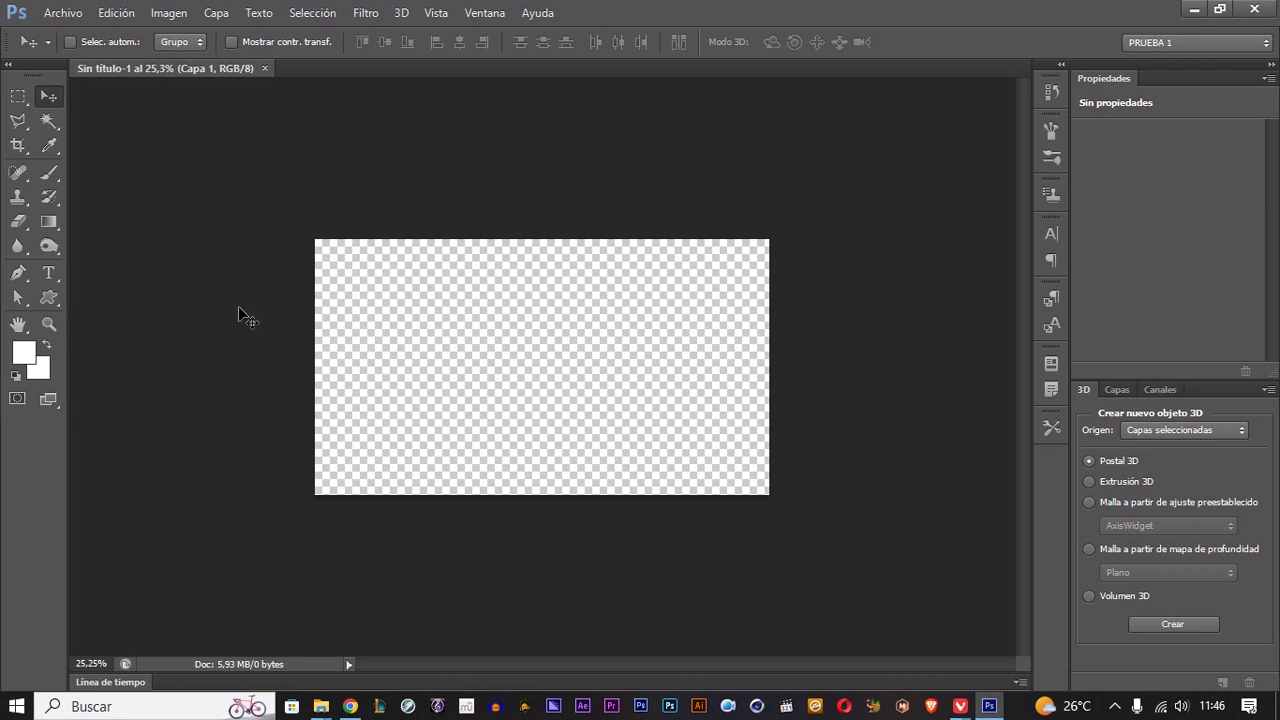
pyautogui.scroll(2, 255, 312)
pyautogui.scroll(3, 278, 318)
pyautogui.moveTo(400, 294)
pyautogui.mouseDown()
pyautogui.moveTo(711, 280)
pyautogui.moveTo(103, 265)
pyautogui.moveTo(471, 303)
pyautogui.moveTo(303, 317)
pyautogui.moveTo(903, 280)
pyautogui.moveTo(280, 309)
pyautogui.moveTo(255, 287)
pyautogui.mouseUp()
pyautogui.scroll(-2, 299, 316)
pyautogui.scroll(1, 299, 316)
pyautogui.scroll(-2, 266, 289)
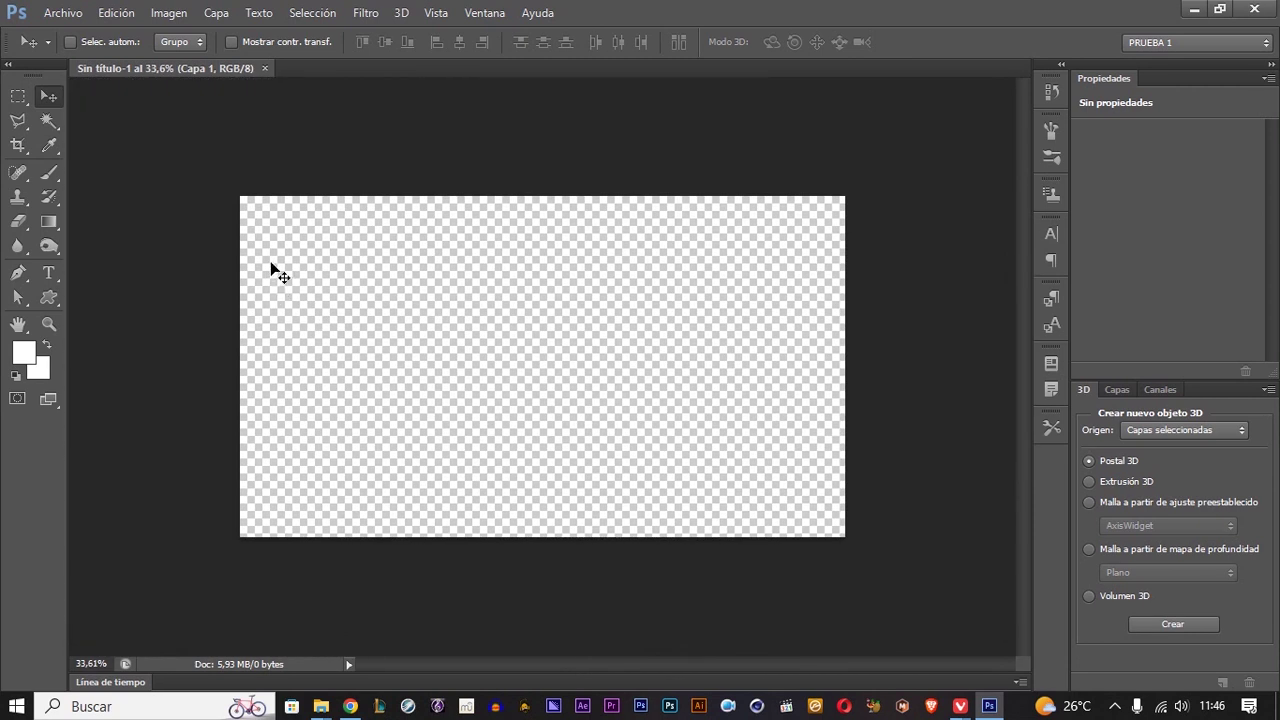
pyautogui.scroll(-1, 280, 255)
pyautogui.scroll(1, 313, 226)
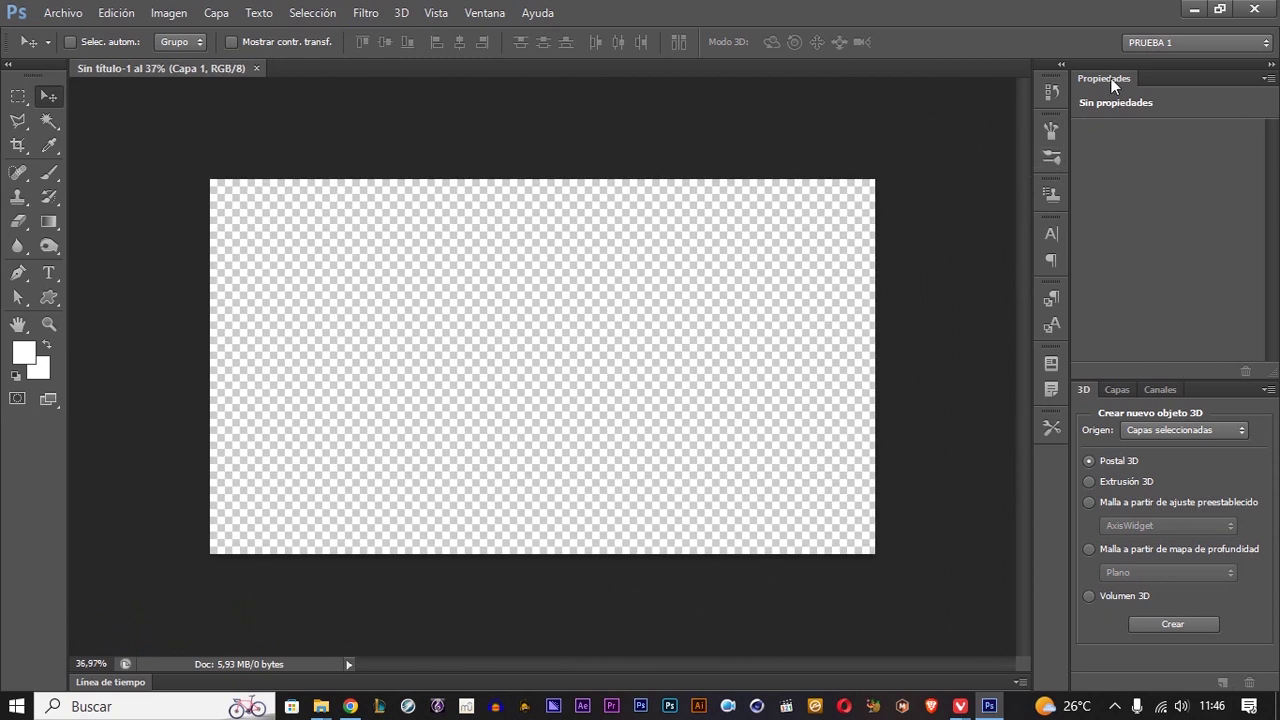
pyautogui.click(1118, 390)
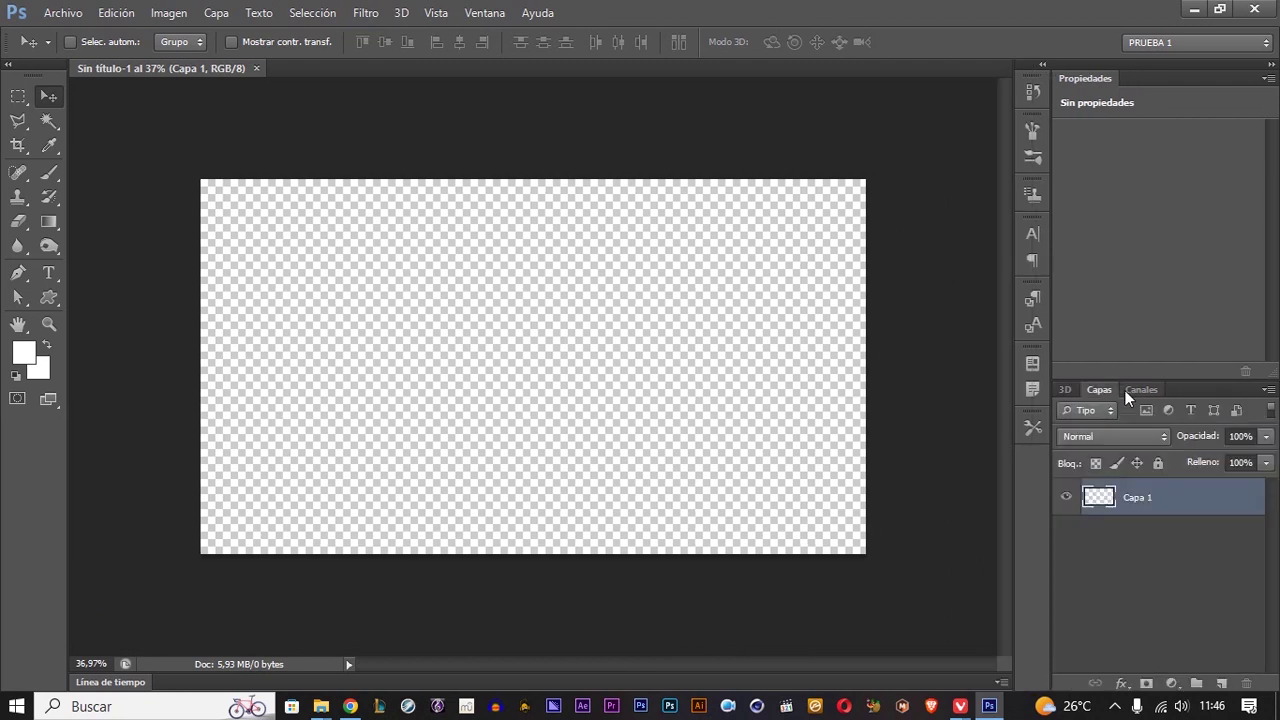